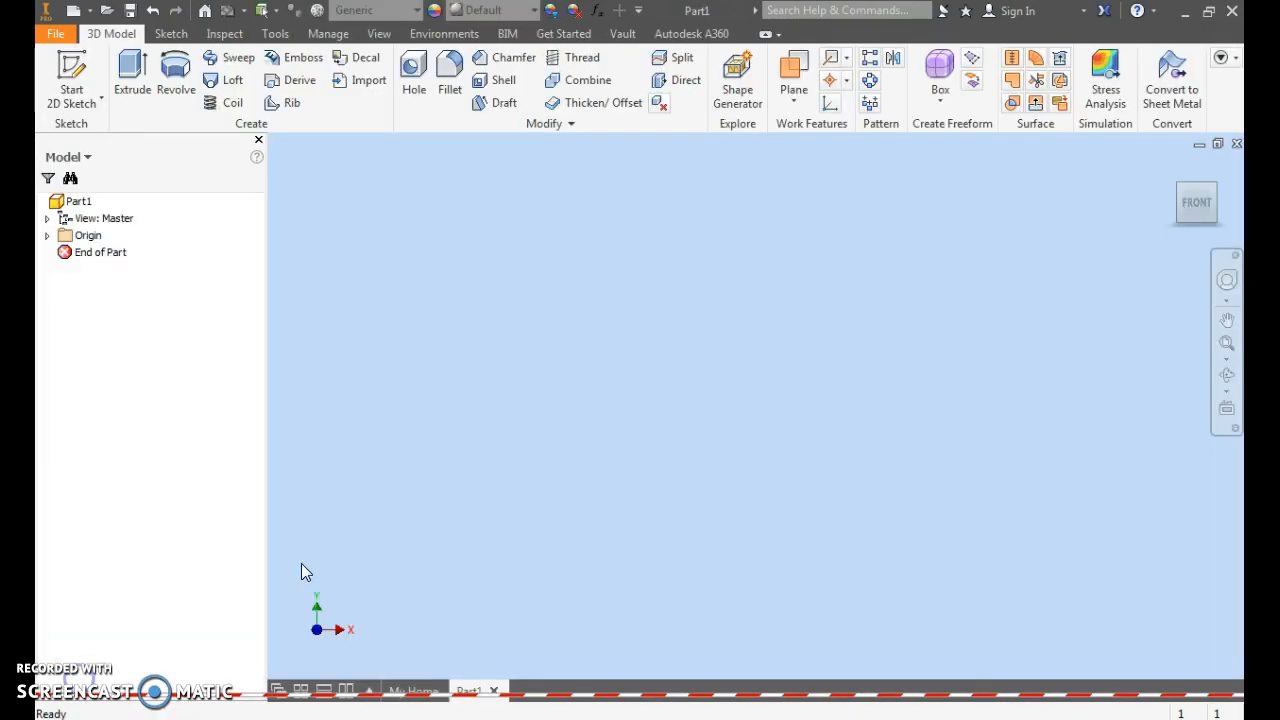
Start a sketch on the XY plane and draw a 12 in horizontal line from the origin along the X axis
left_click(72, 66)
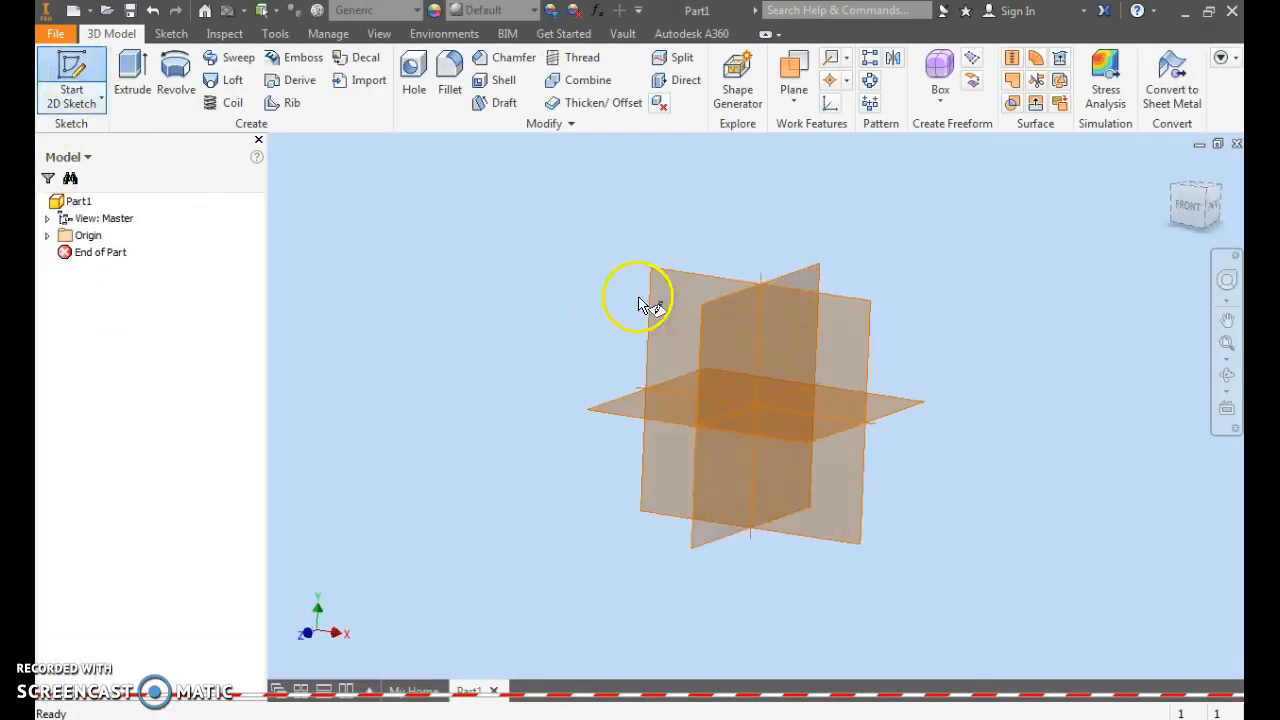
left_click(851, 318)
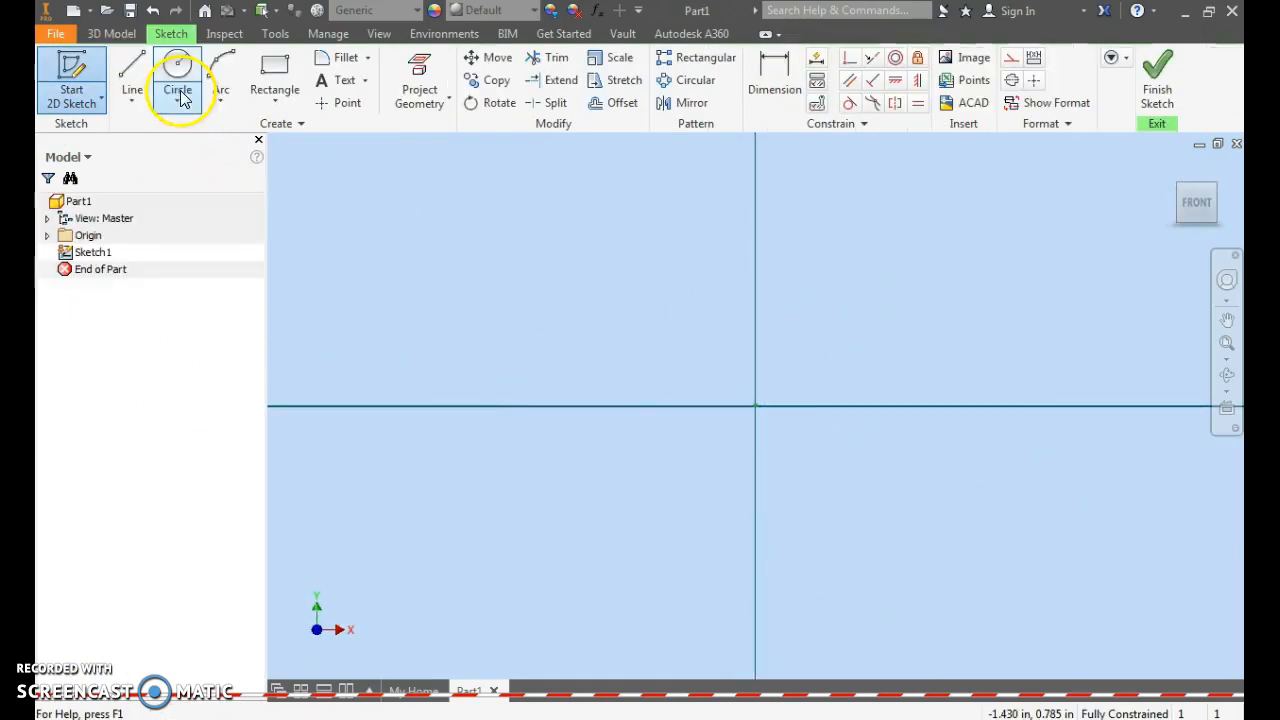
left_click(131, 75)
left_click(755, 405)
type("12")
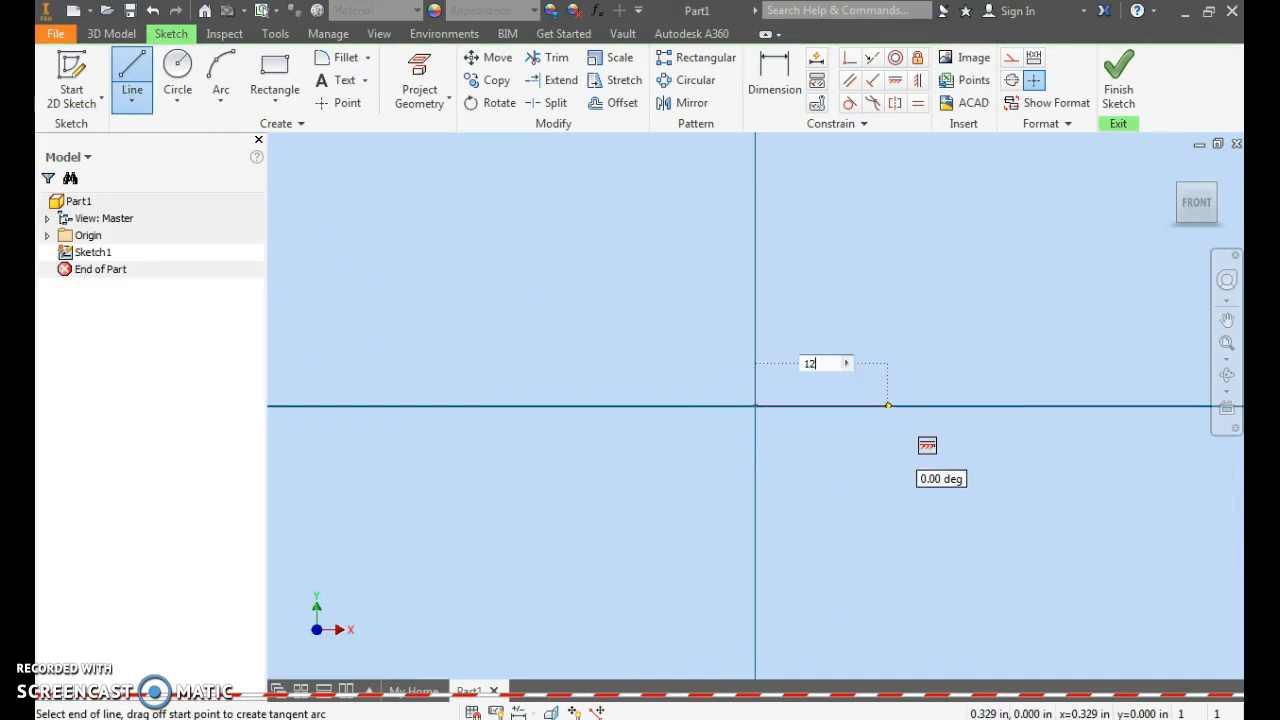
key("Return")
right_click(894, 283)
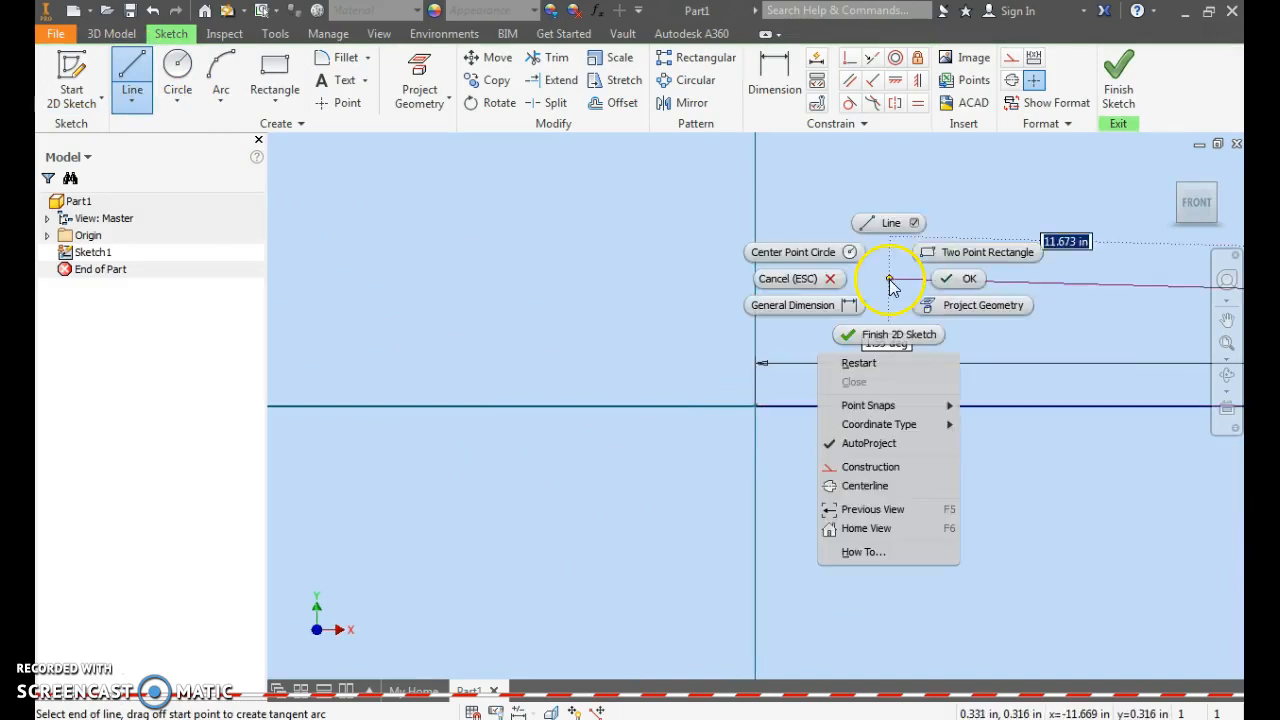
left_click(943, 277)
Draw a 2.75 in vertical line upward from the origin end of the 12 in base line
scroll(948, 300, "down", 5)
middle_click_drag(951, 314, 493, 517)
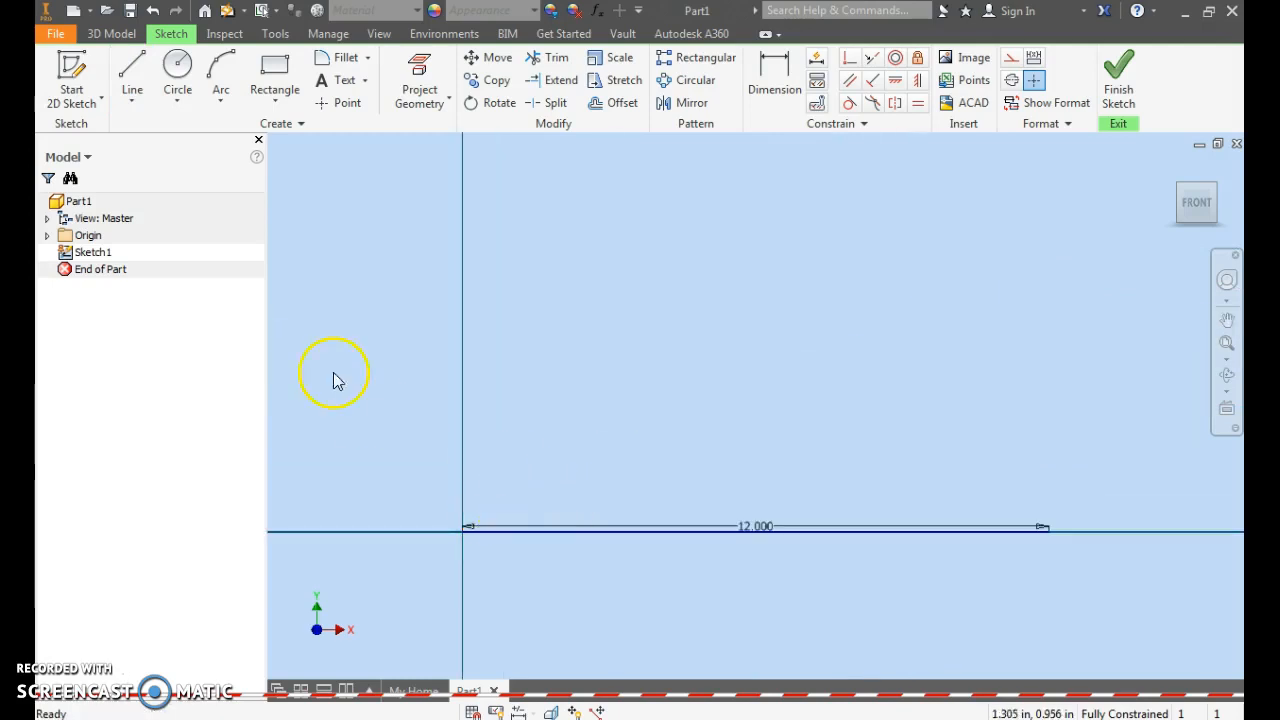
left_click(130, 78)
left_click(460, 531)
type("2.75")
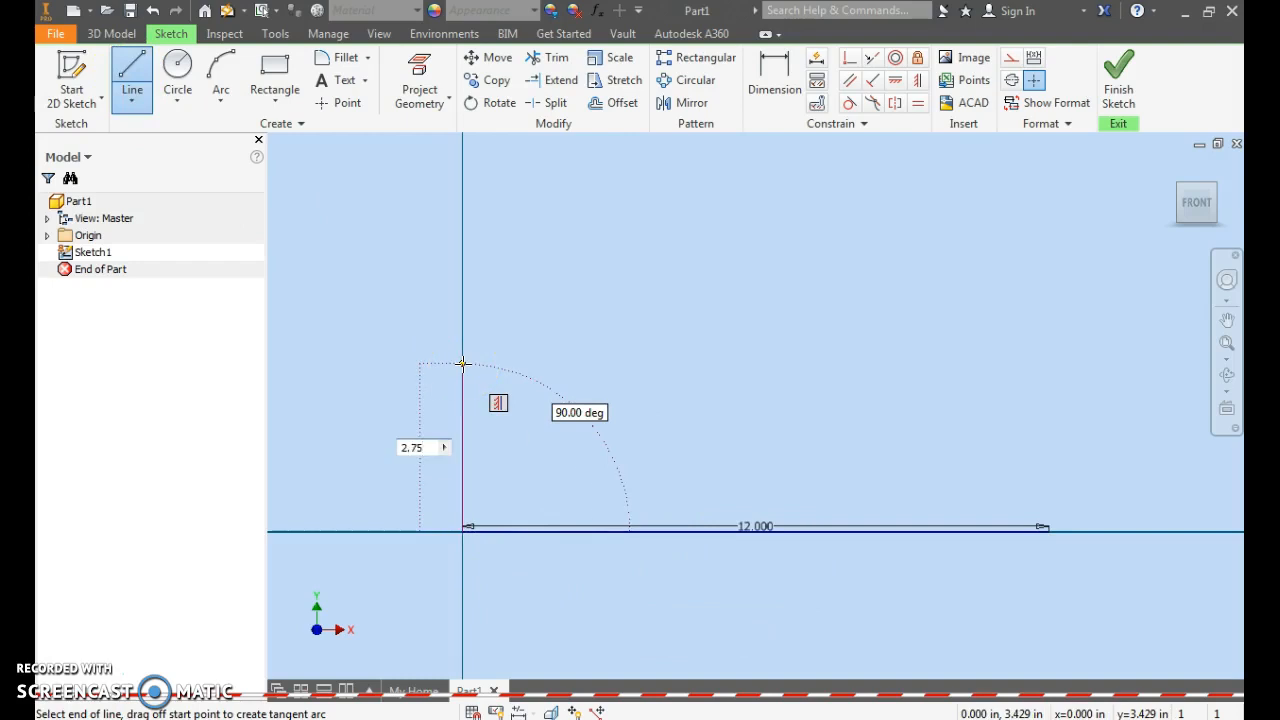
key("Return")
right_click(462, 363)
left_click(537, 369)
Draw a .75 in vertical line at the base line's far end, close the profile with a sloped line, and finish the sketch
left_click(132, 75)
left_click(1044, 527)
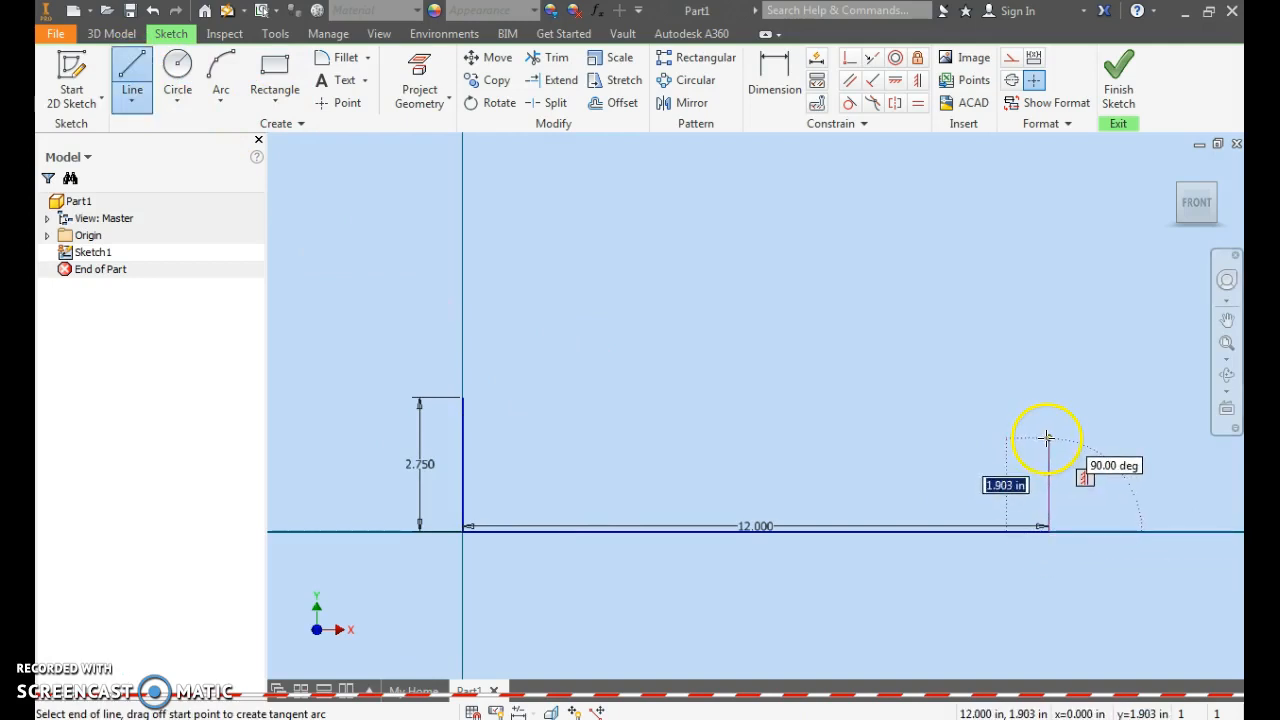
type(".75")
key("Return")
left_click(466, 400)
right_click_drag(523, 323, 610, 323)
left_click(610, 323)
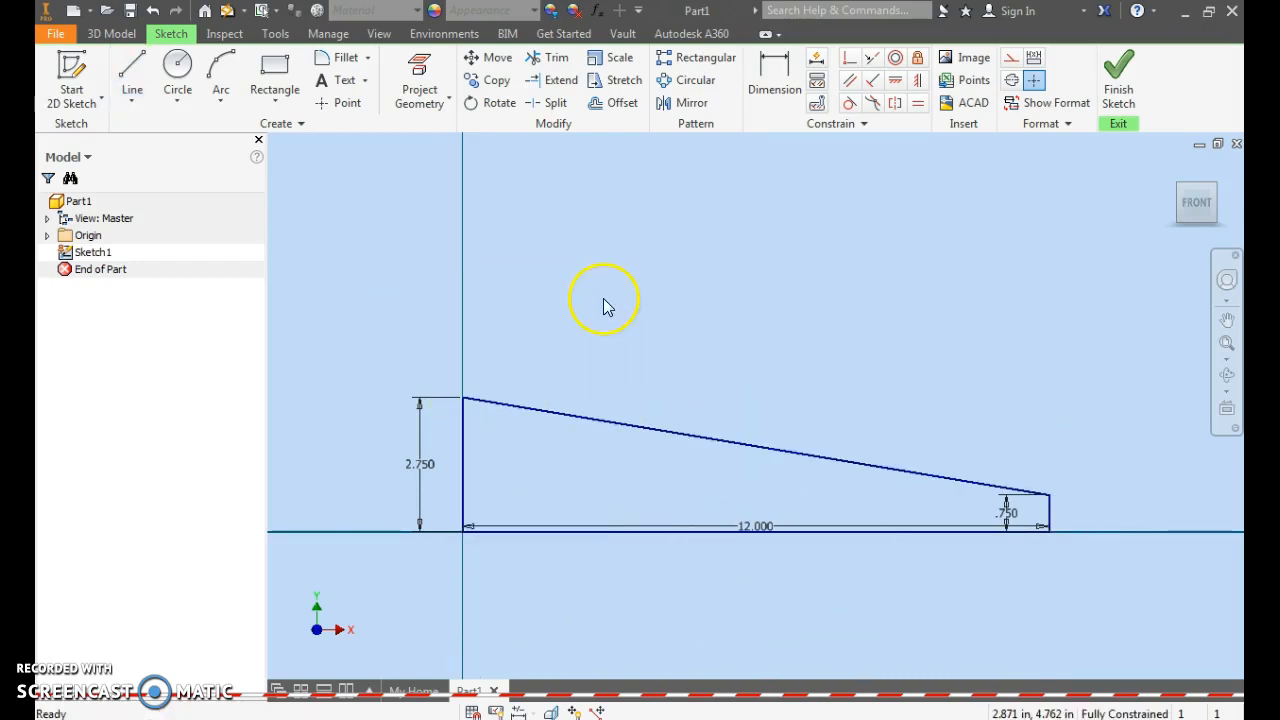
left_click(1116, 105)
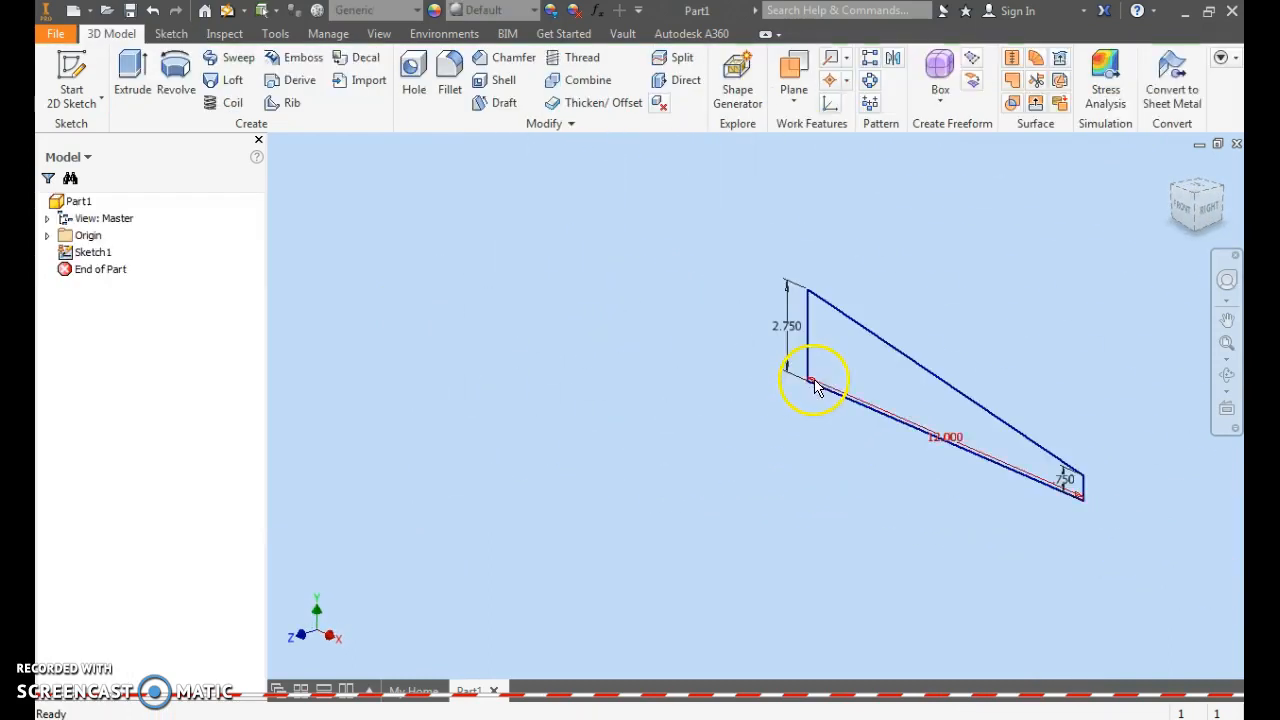
Extrude the closed wedge profile 1.5 in into a solid
left_click(134, 104)
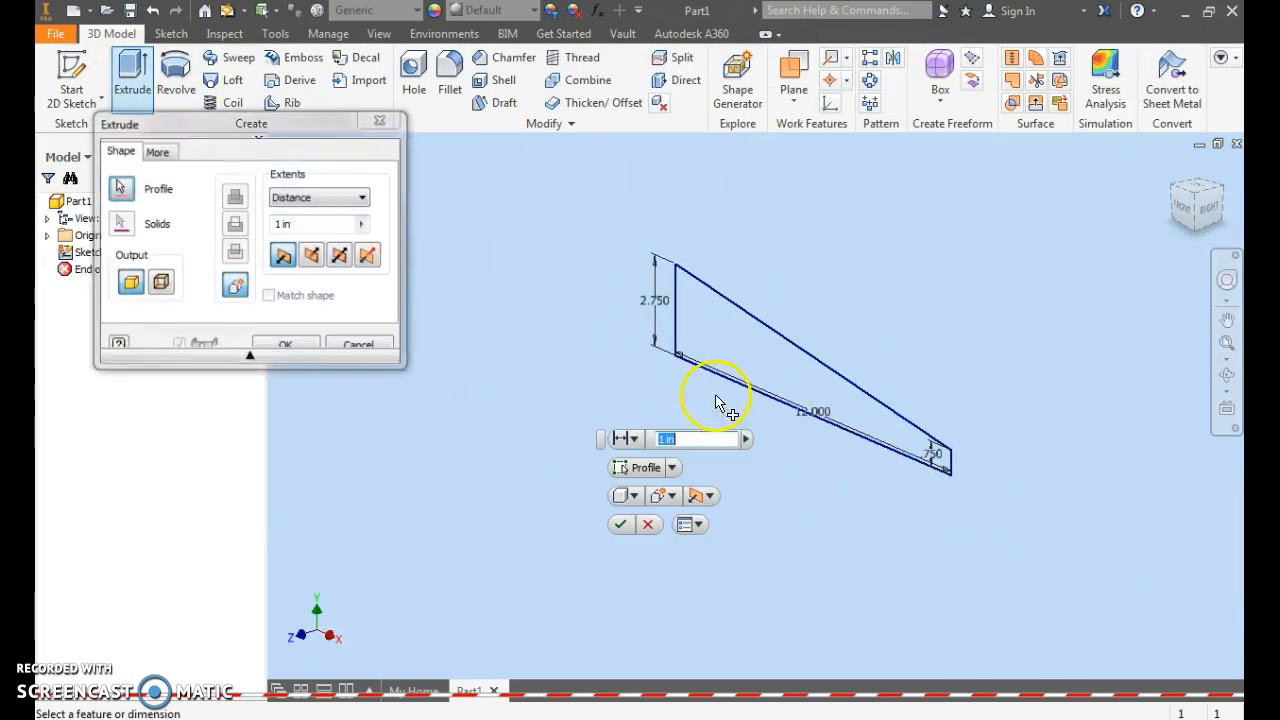
type("1.5")
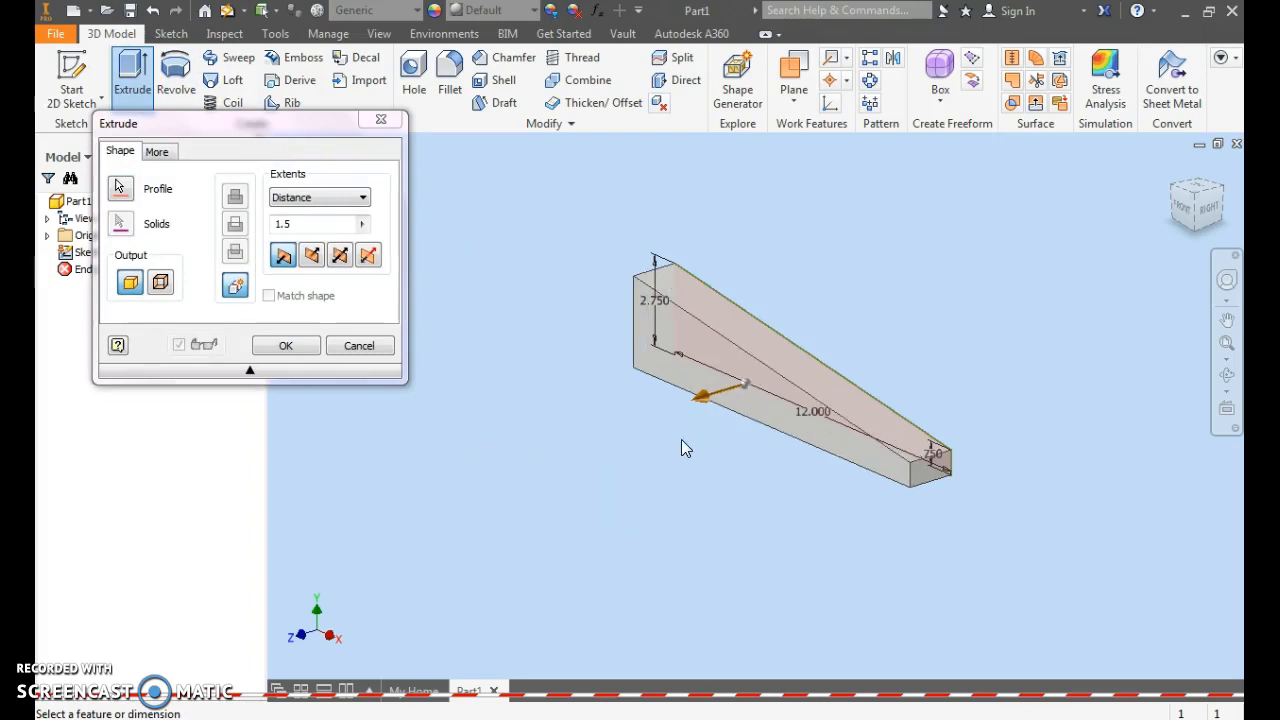
key("Return")
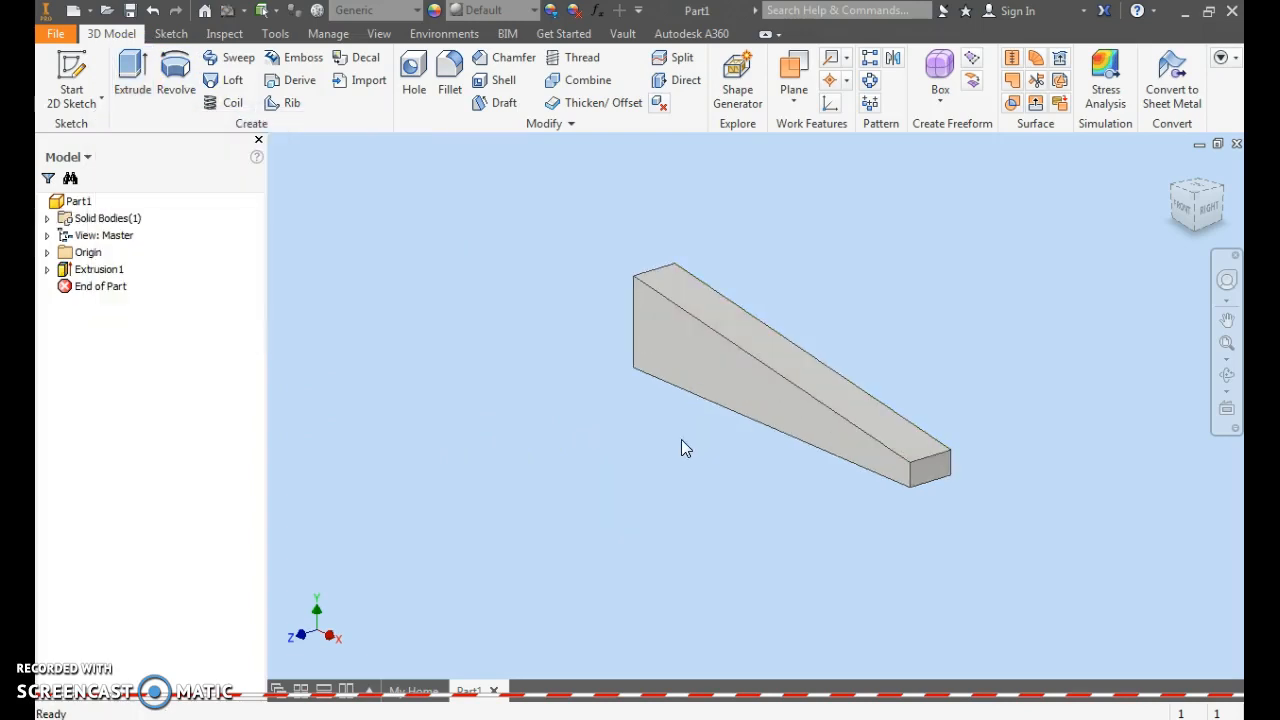
Start a sketch on the wedge's tall end face and draw a .8 in diameter circle near its middle
left_click(1227, 374)
left_click_drag(630, 428, 850, 428)
right_click(853, 428)
left_click(884, 426)
left_click(71, 90)
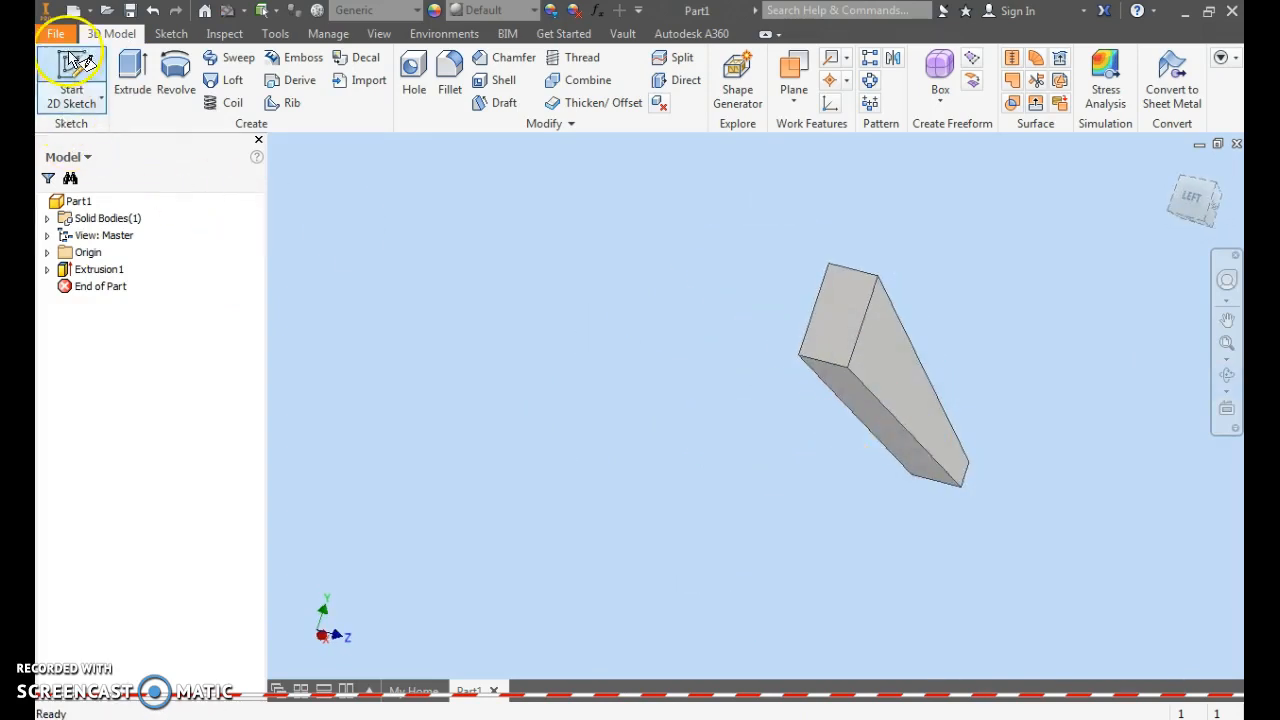
left_click(843, 296)
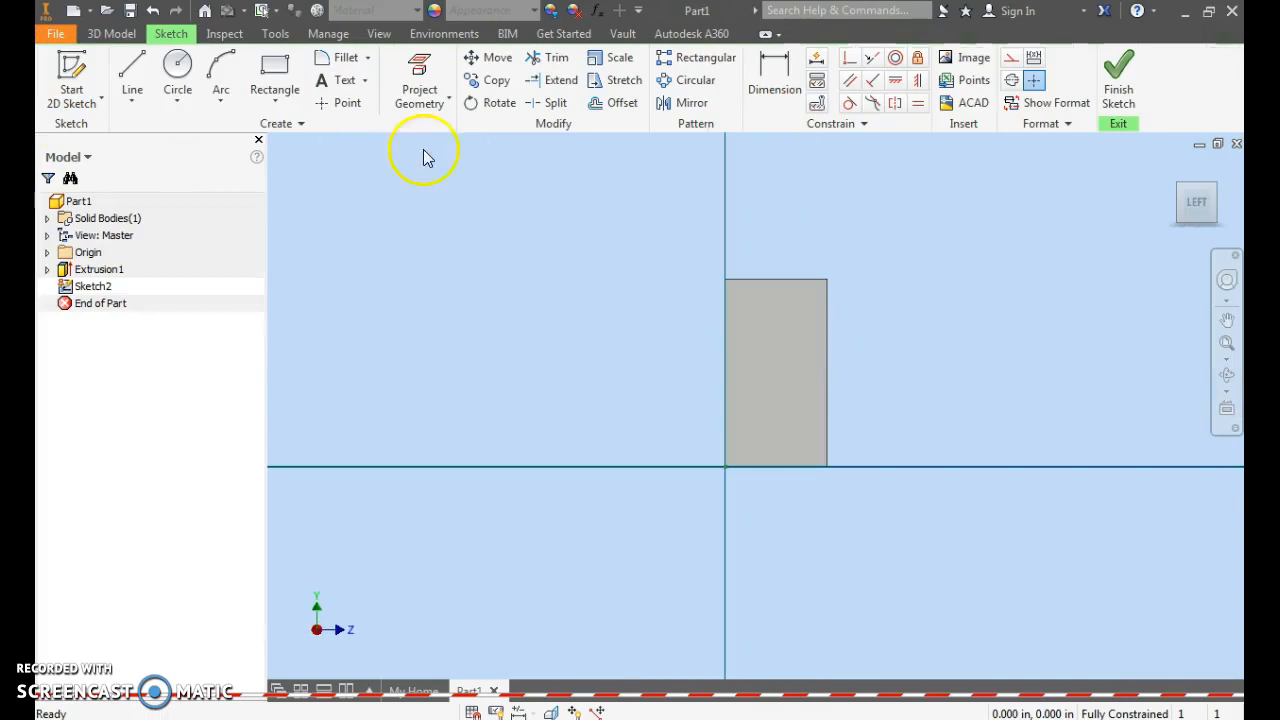
left_click(177, 70)
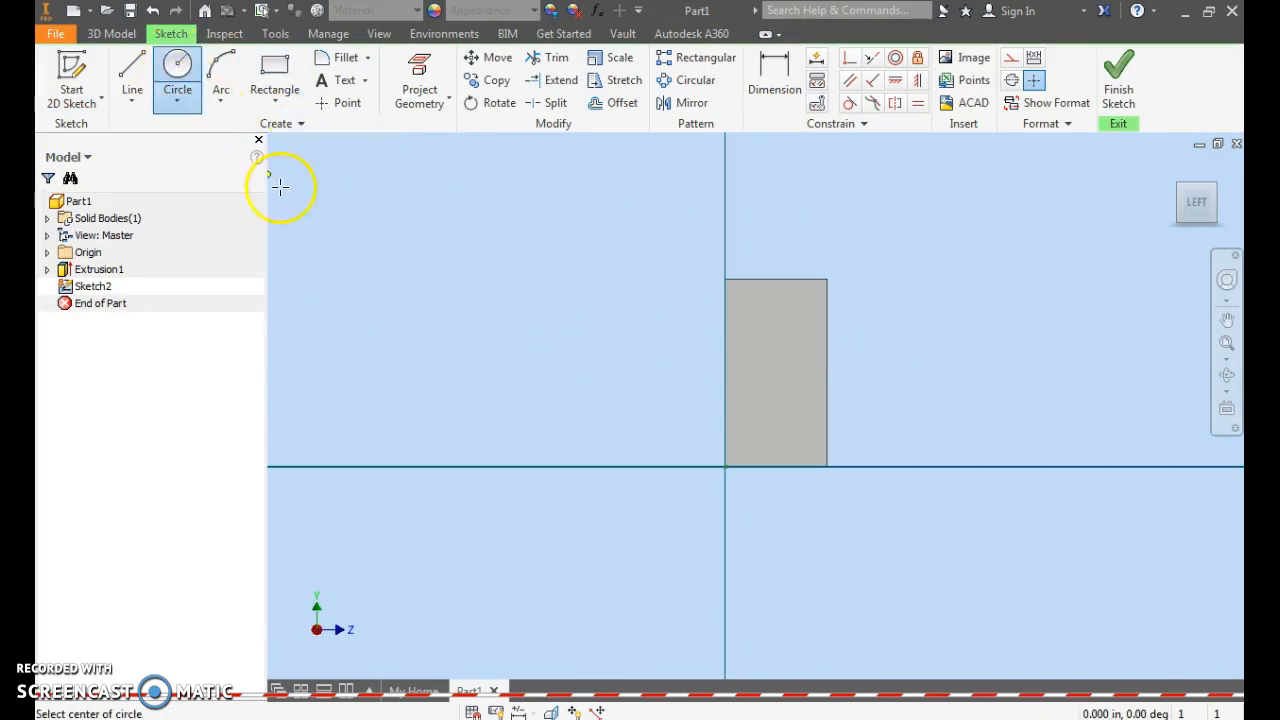
left_click(774, 367)
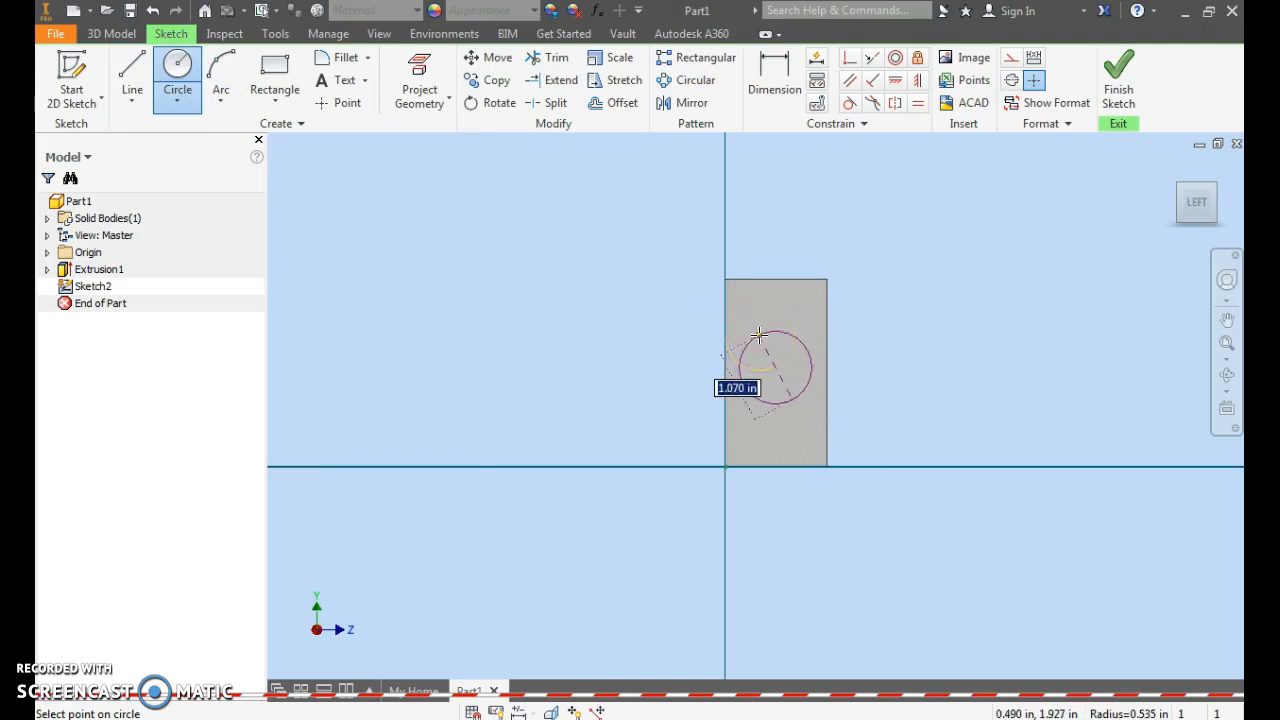
key("Return")
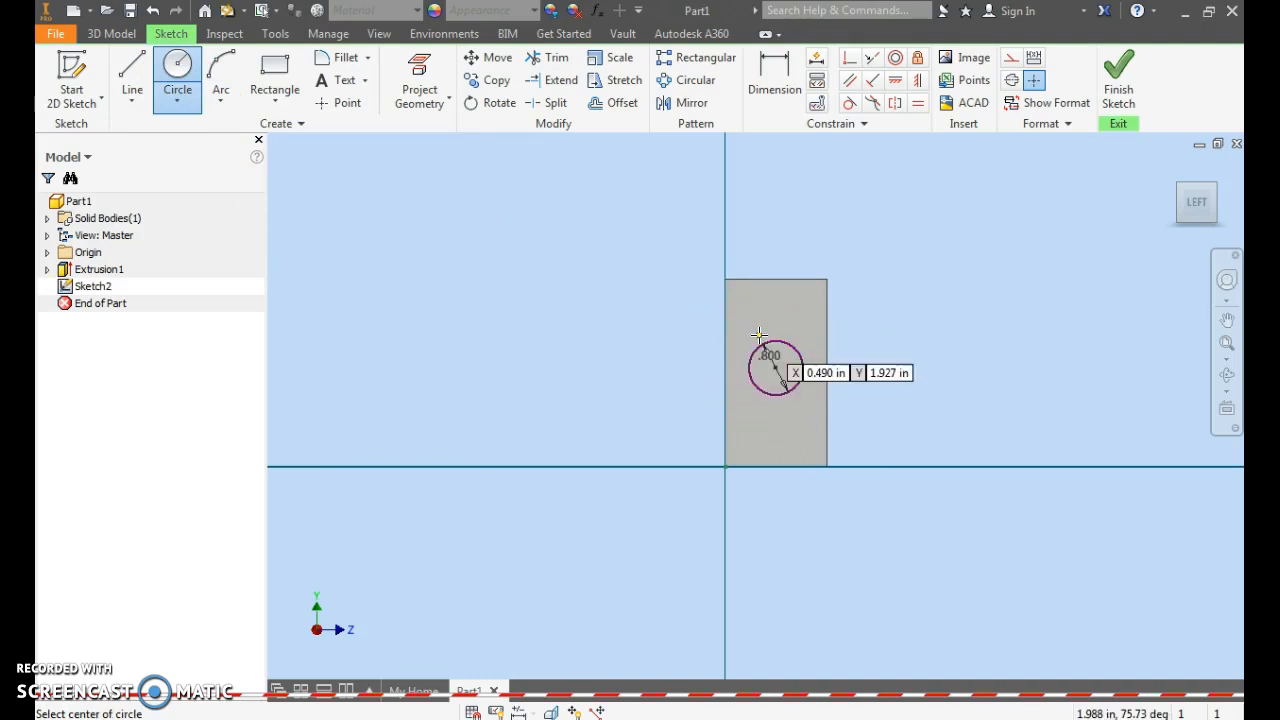
right_click(903, 284)
left_click(945, 285)
Dimension the circle's centre 1.375 in above the bottom edge of the end face
left_click(774, 84)
left_click(785, 468)
left_click(775, 368)
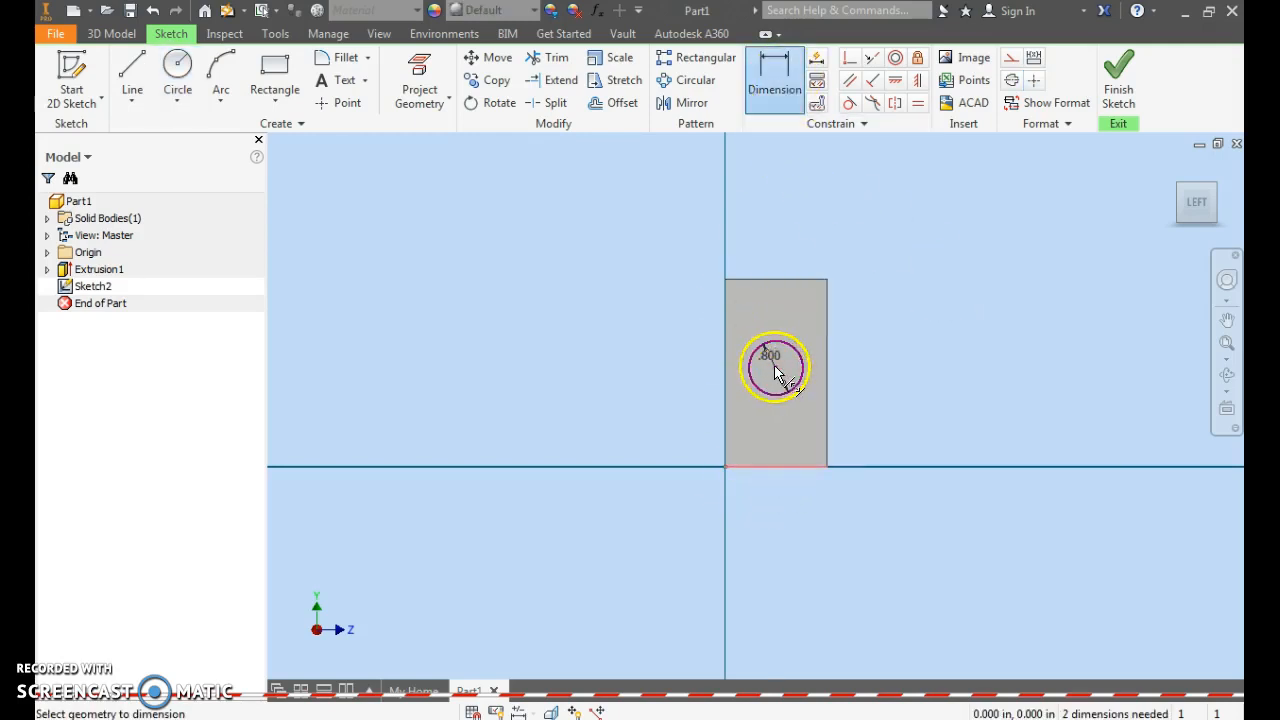
left_click(640, 405)
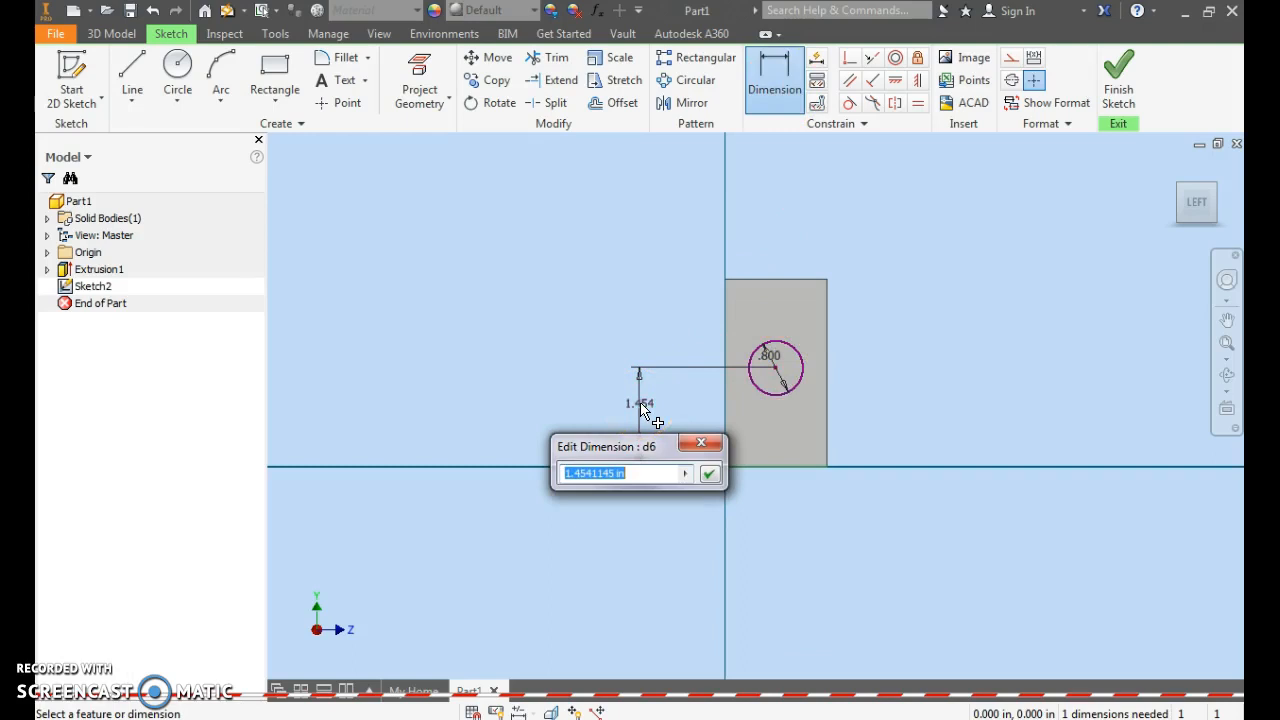
type("1.375")
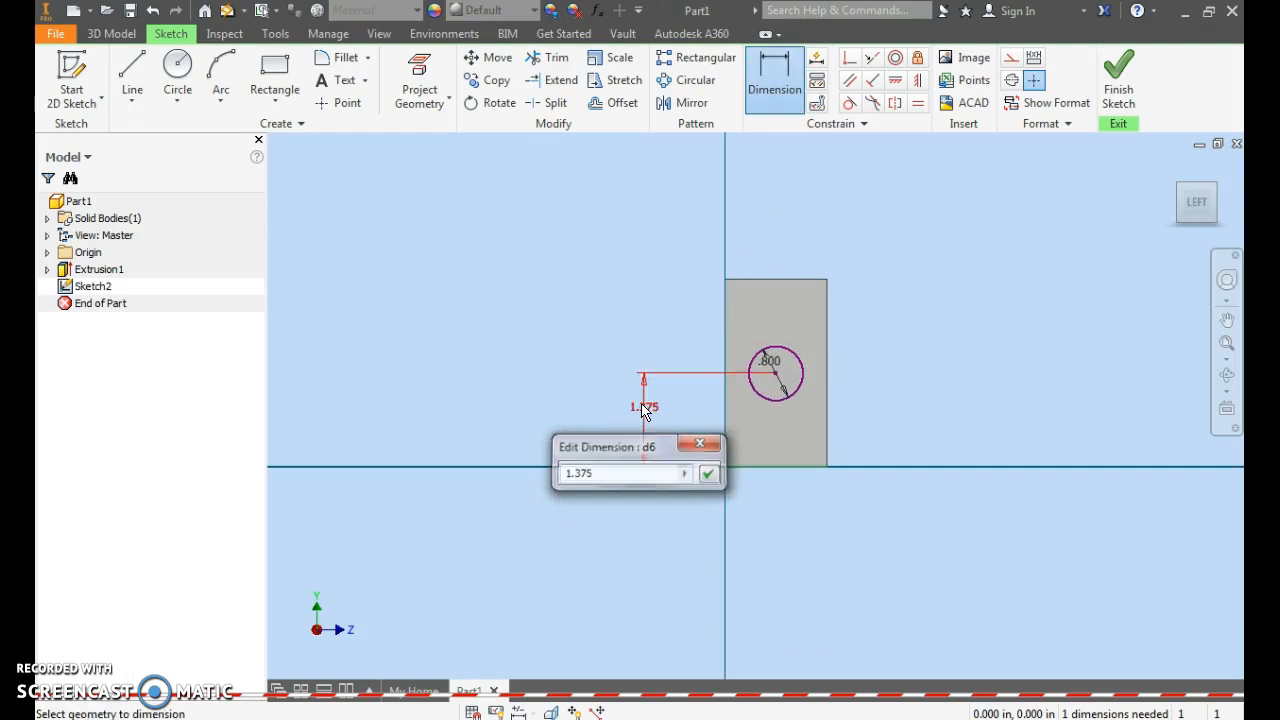
key("Return")
Dimension the circle's centre .75 in from the face's vertical edge at the origin and finish the sketch
left_click(725, 365)
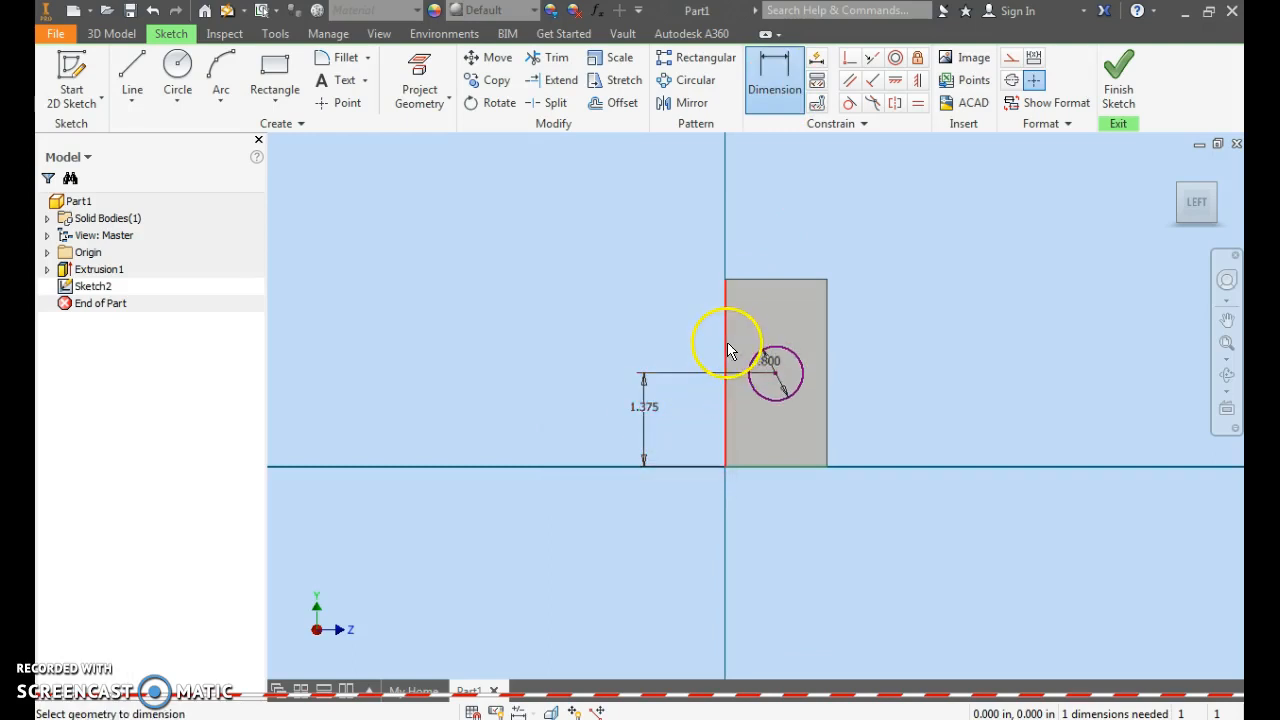
left_click(779, 380)
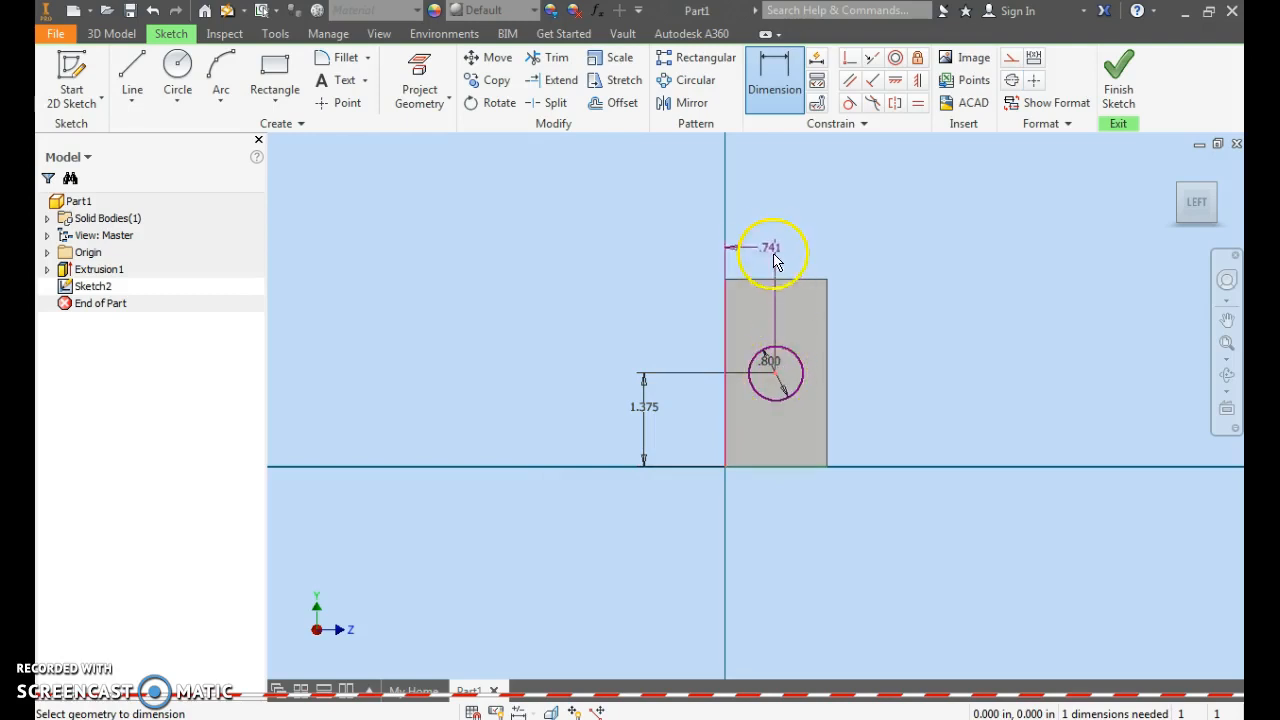
left_click(750, 243)
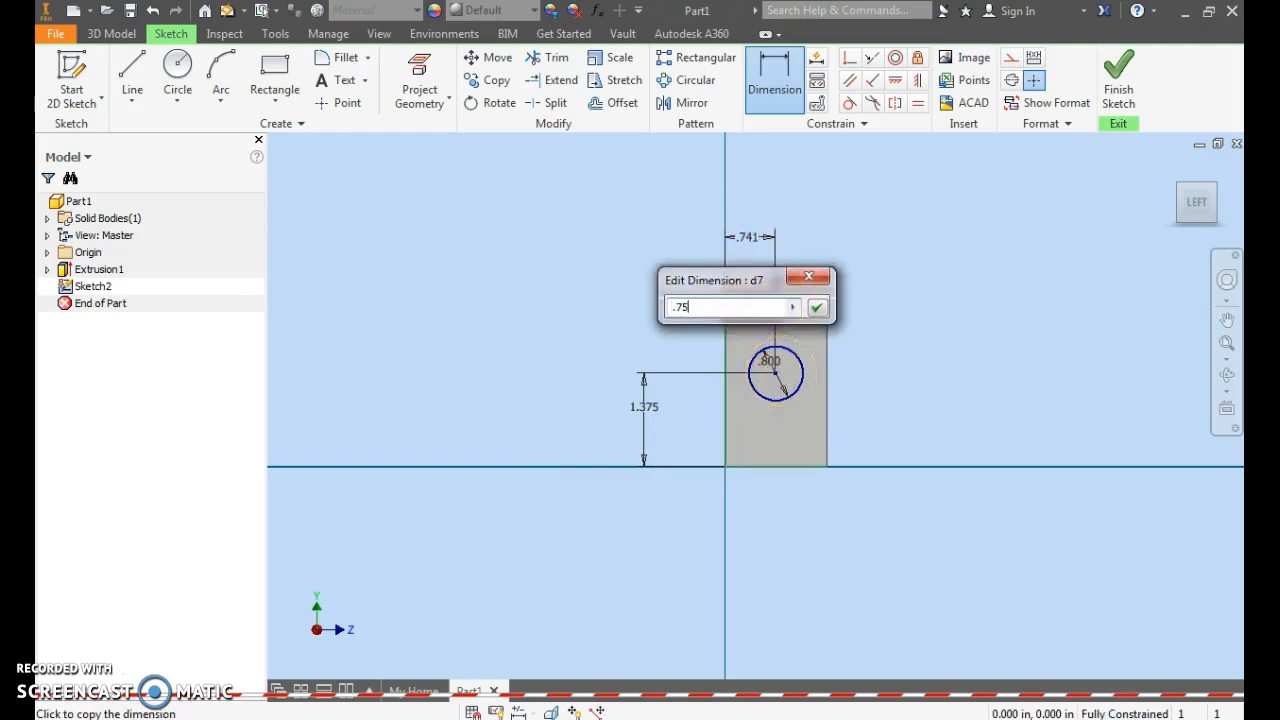
type(".75")
key("Return")
left_click(1116, 84)
Extrude the circle as a 2 in deep cut into the wedge's tall end
middle_click_drag(735, 371, 534, 429)
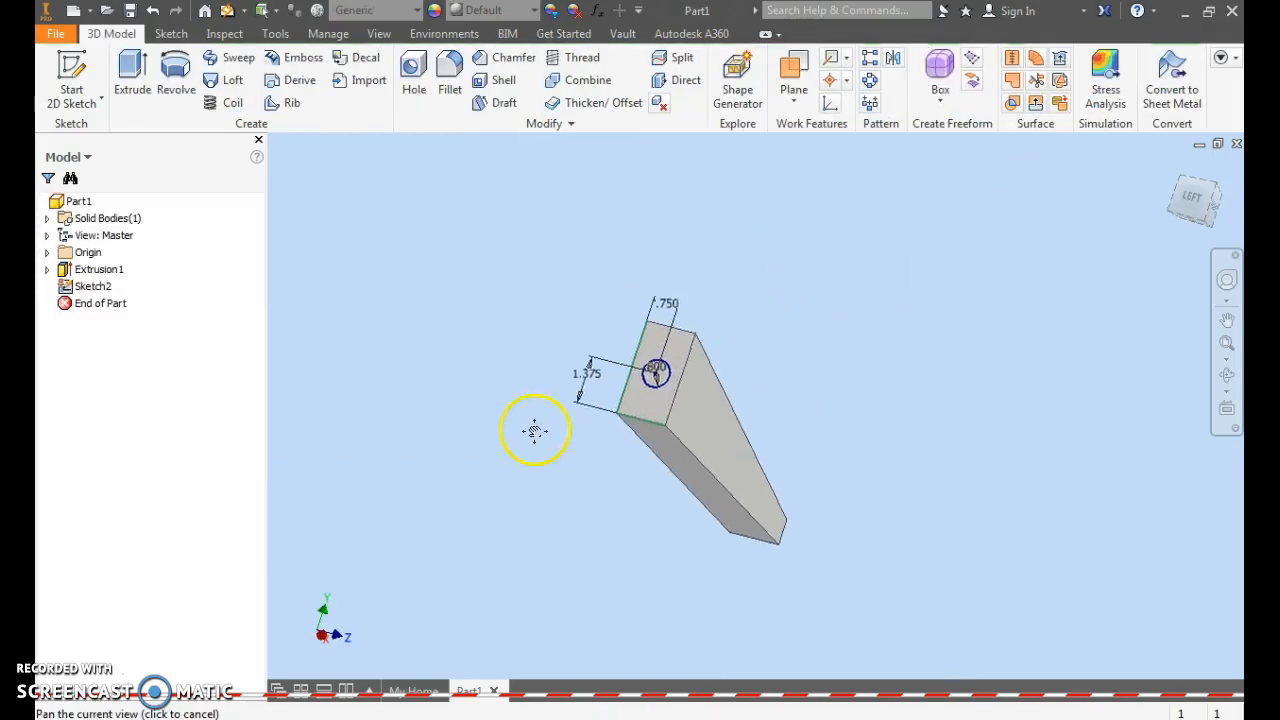
scroll(534, 429, "down", 2)
left_click(132, 75)
scroll(597, 400, "up", 4)
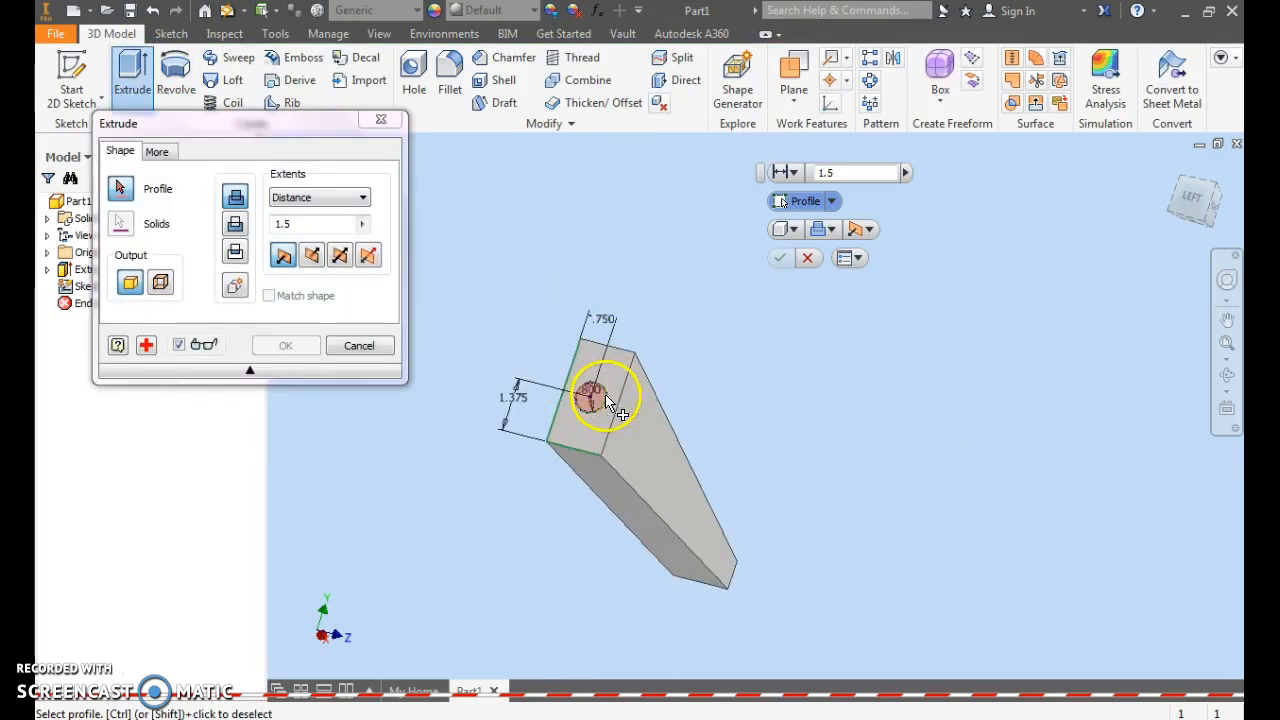
left_click(586, 395)
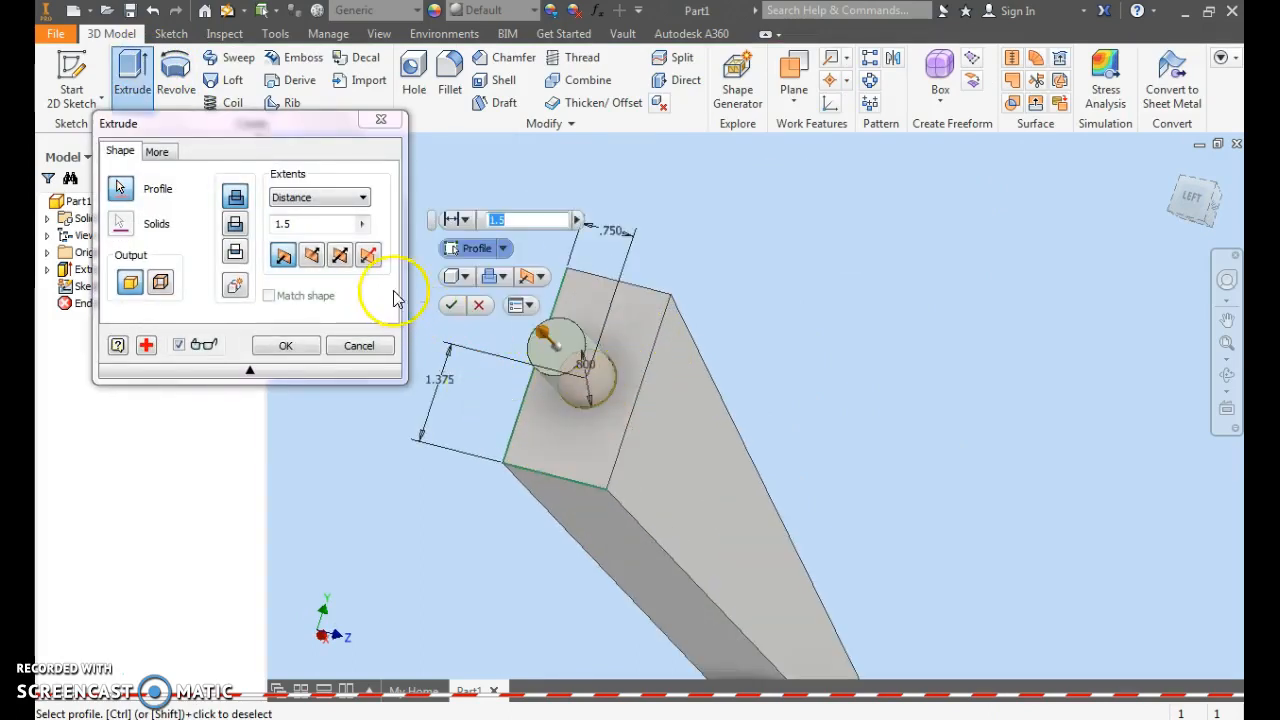
left_click(235, 223)
type("2")
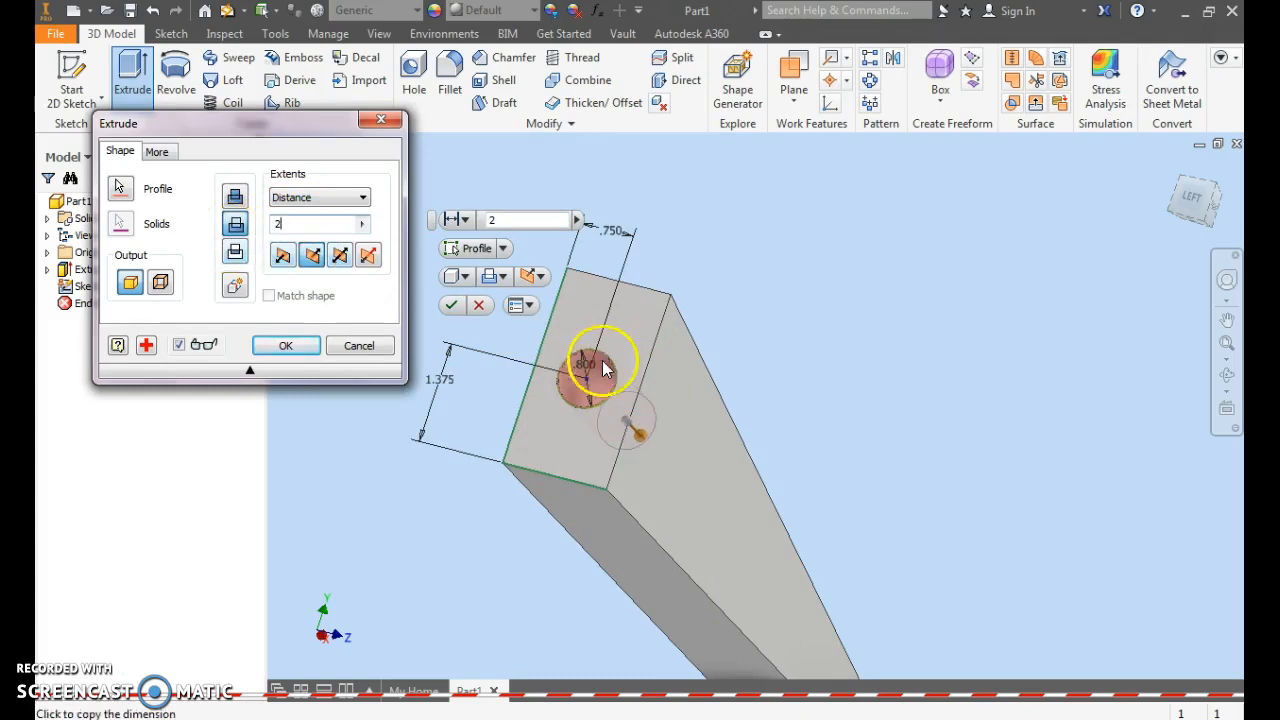
left_click(282, 346)
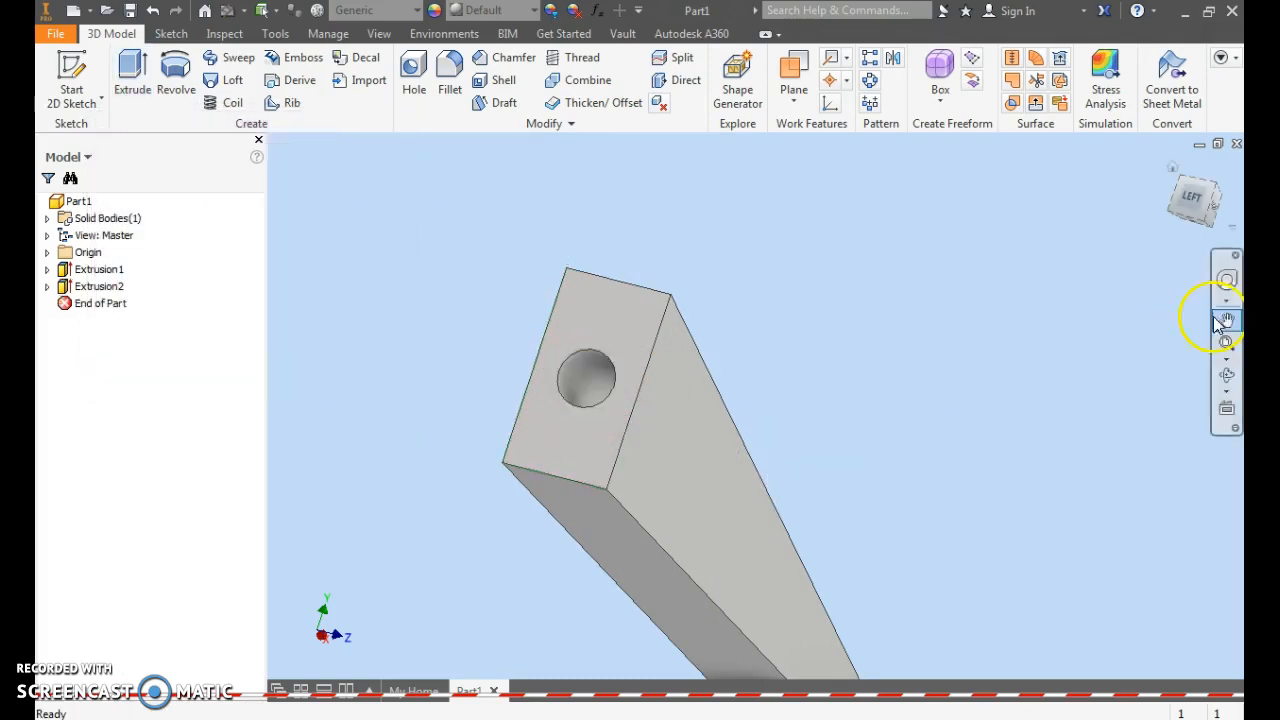
Show the wedge from the front and set the visual style to Shaded with Hidden Edges
left_click_drag(1188, 199, 997, 329)
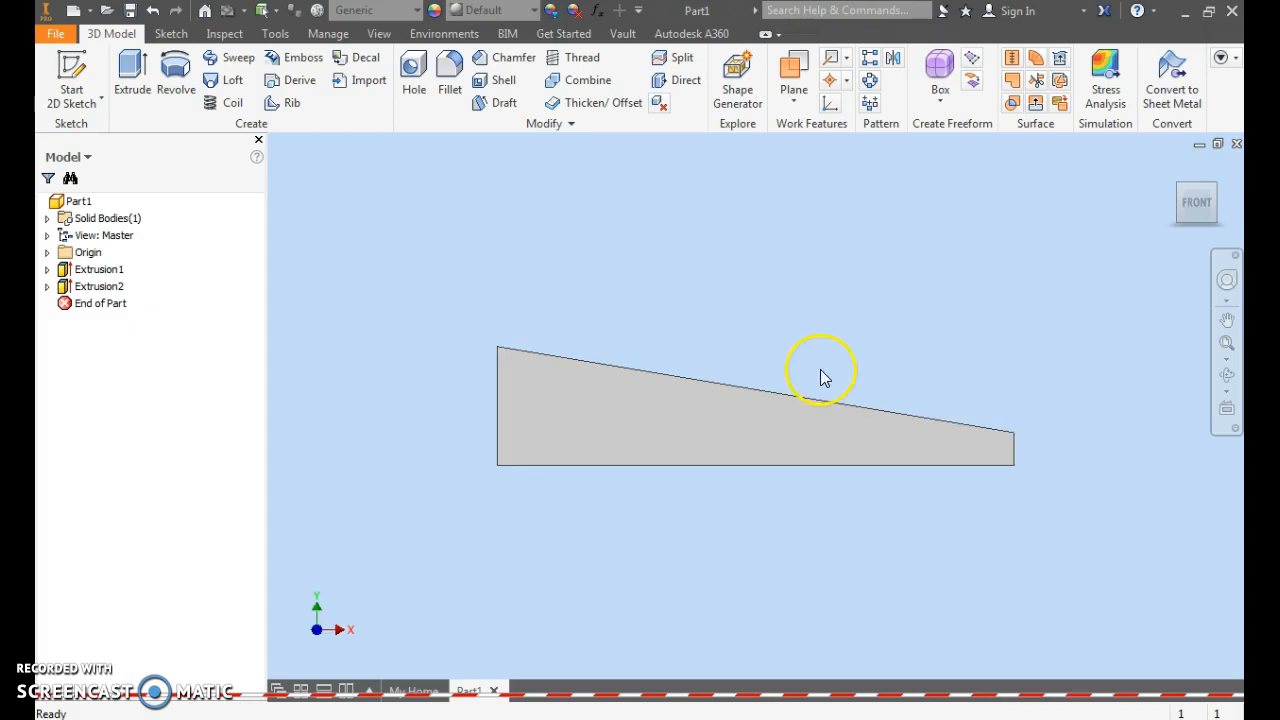
middle_click_drag(713, 467, 663, 464)
scroll(686, 471, "down", 2)
scroll(664, 466, "up", 5)
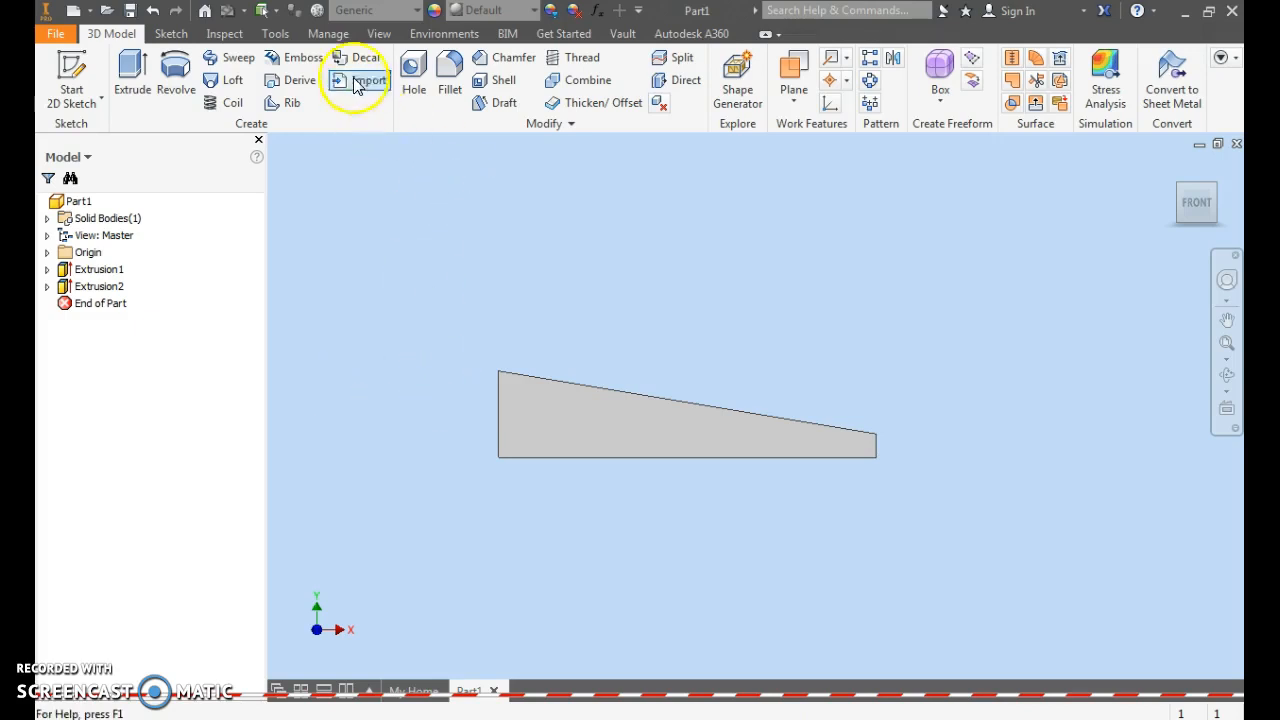
left_click(377, 33)
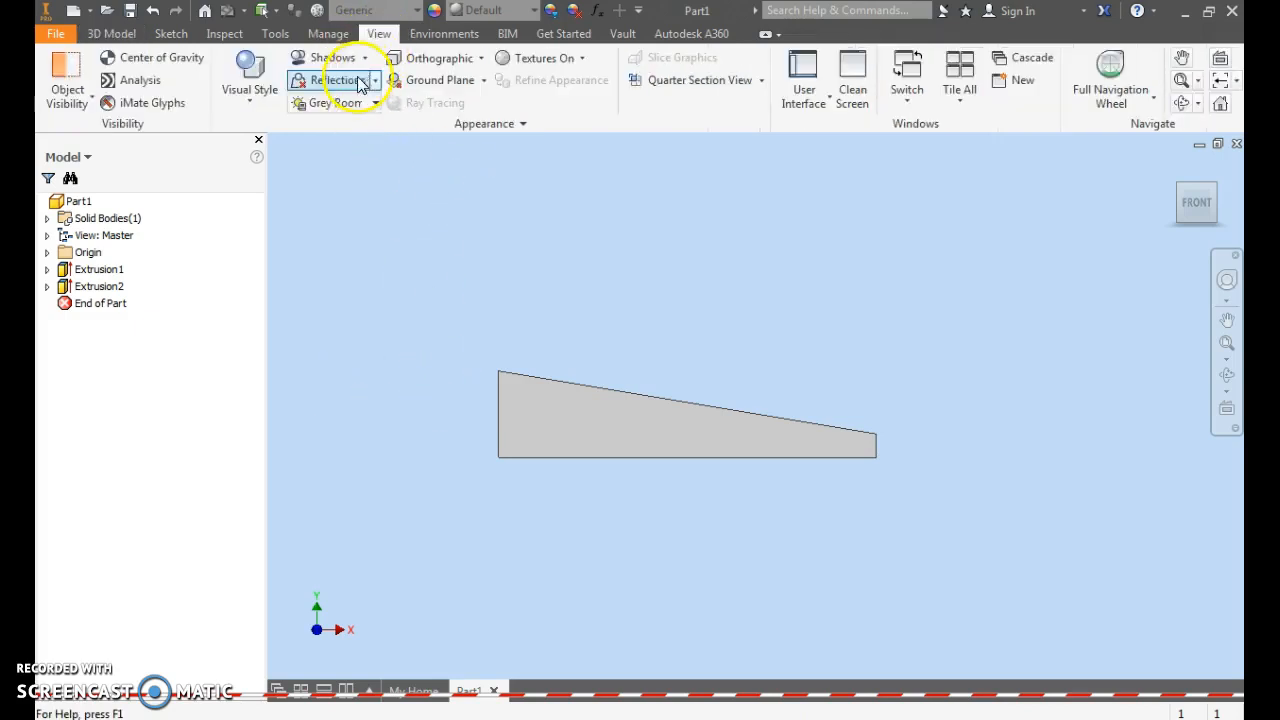
left_click(251, 88)
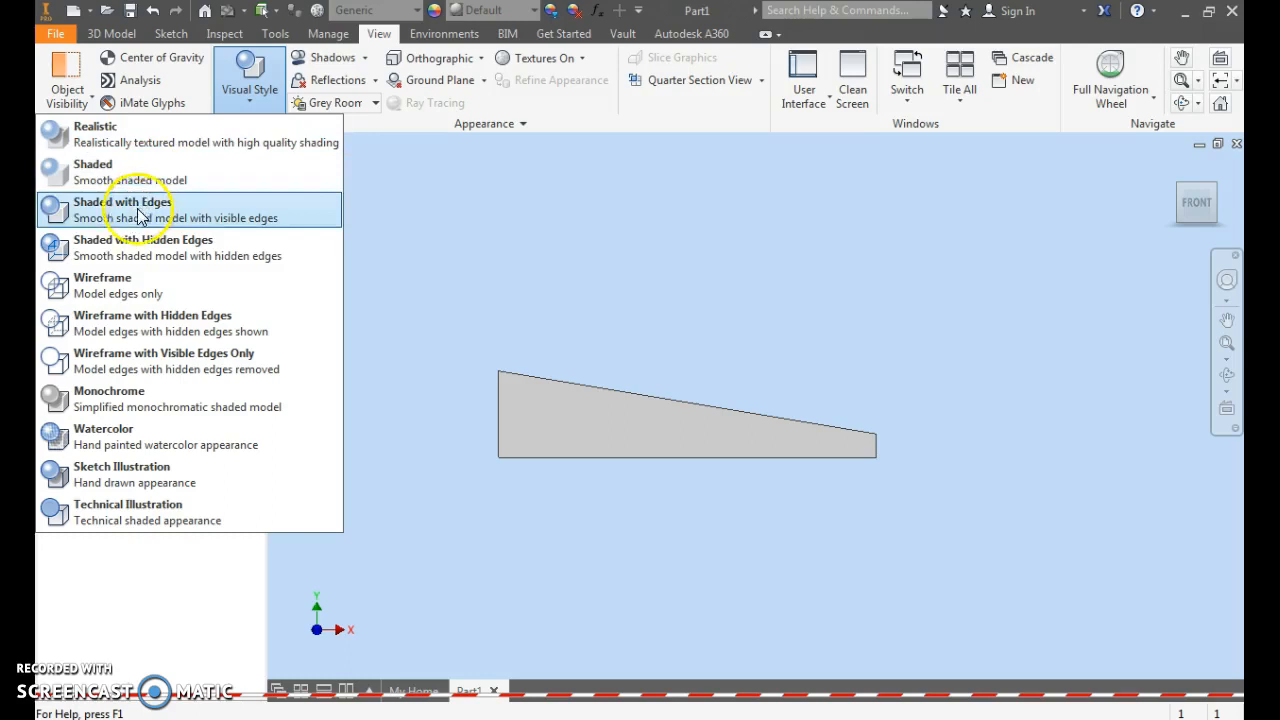
left_click(125, 250)
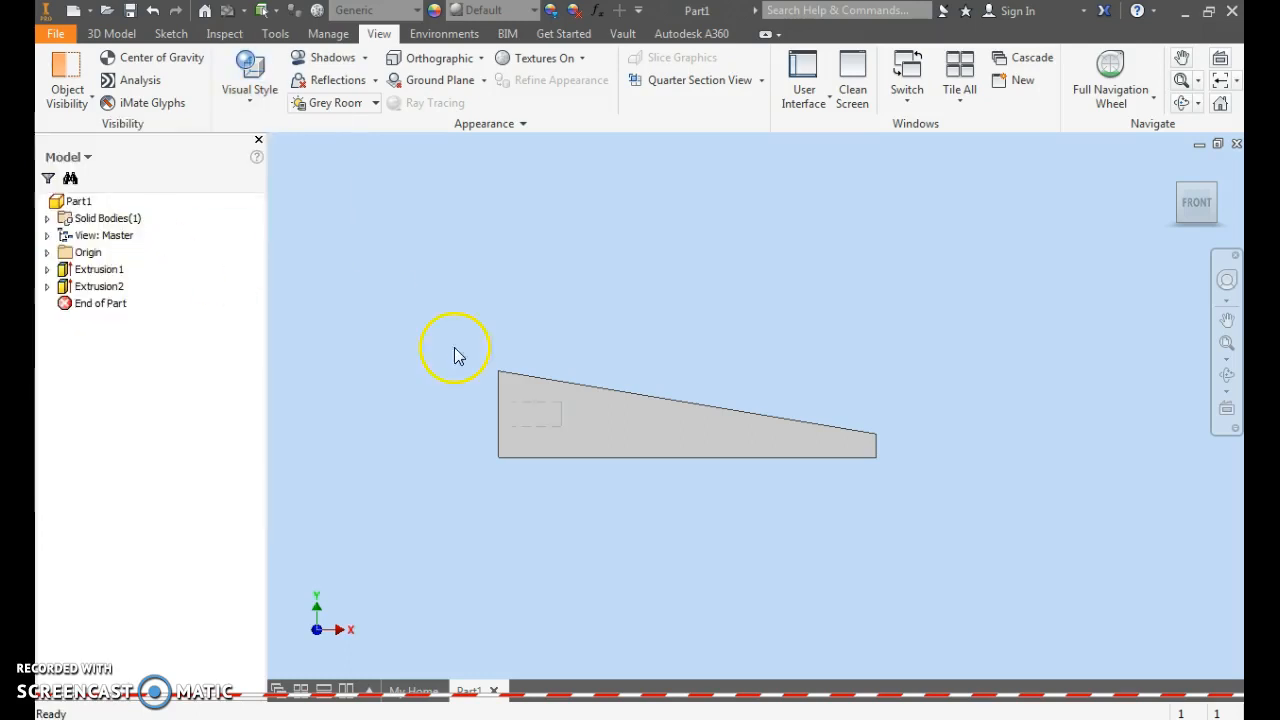
scroll(780, 514, "up", 3)
middle_click_drag(757, 486, 811, 546)
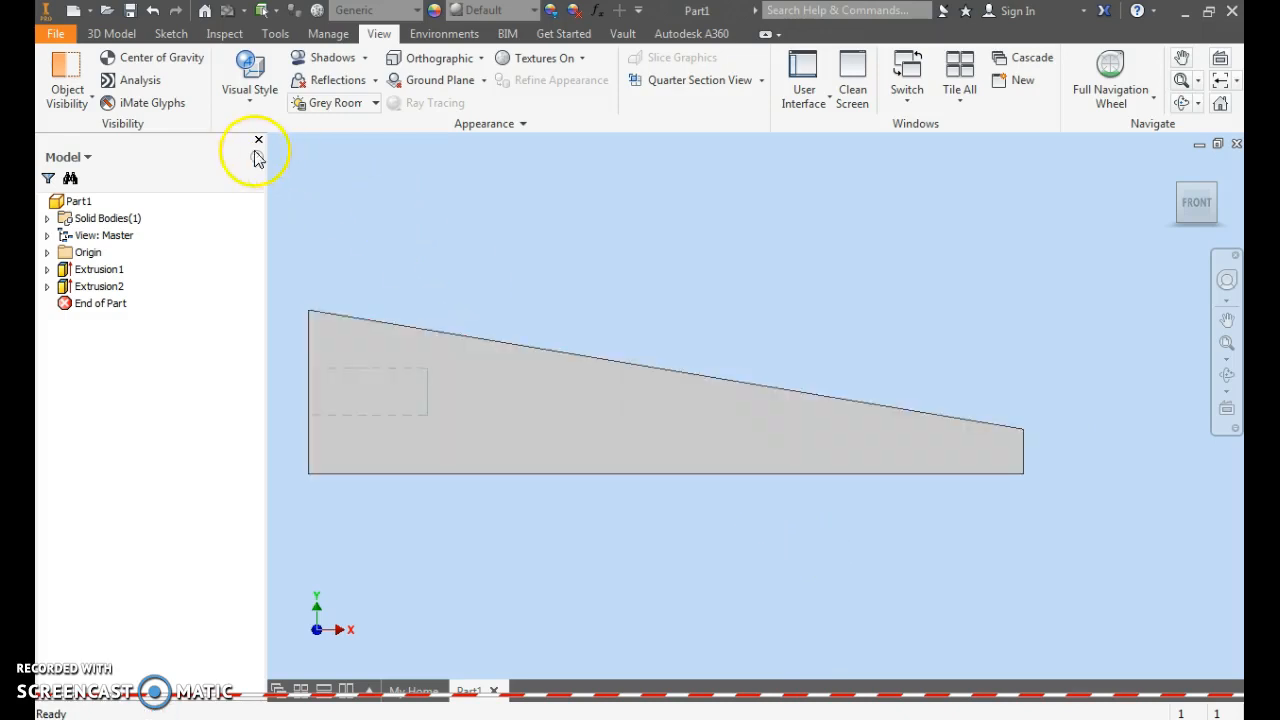
left_click(110, 35)
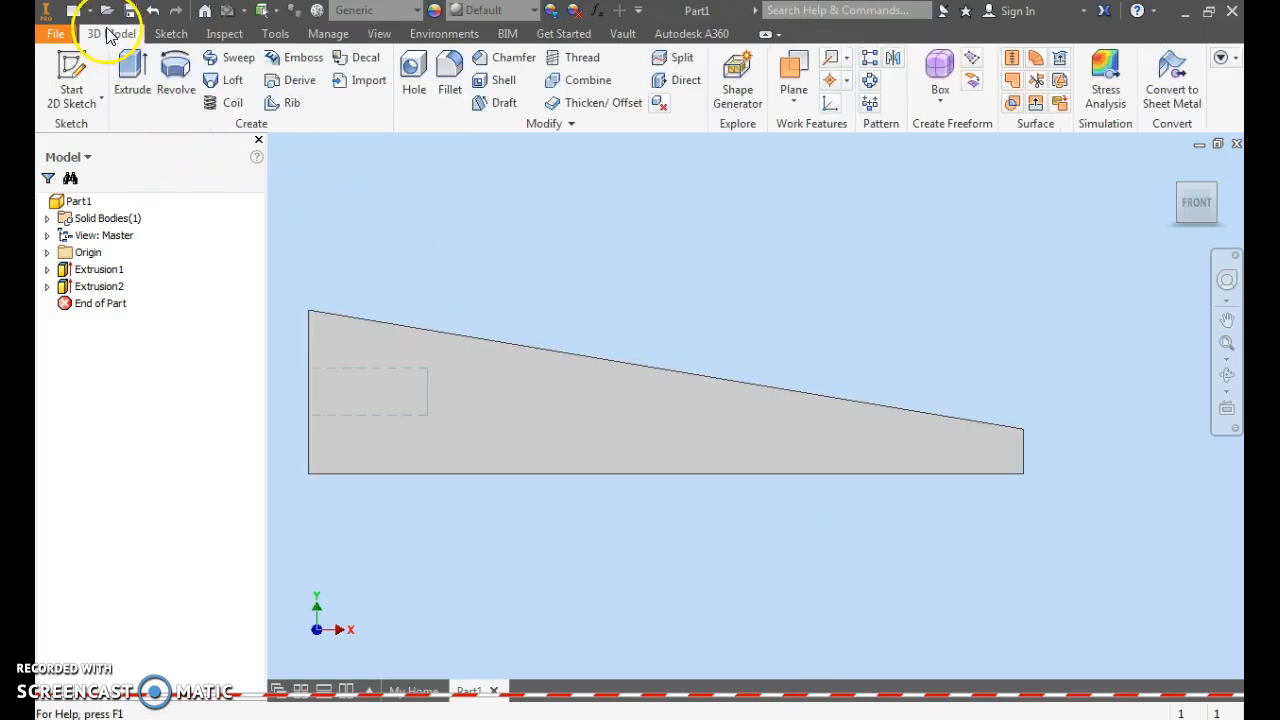
Start a sketch on the wedge's front face and draw a .124 in diameter circle near the lower corner of the tall end
left_click(71, 75)
left_click(528, 428)
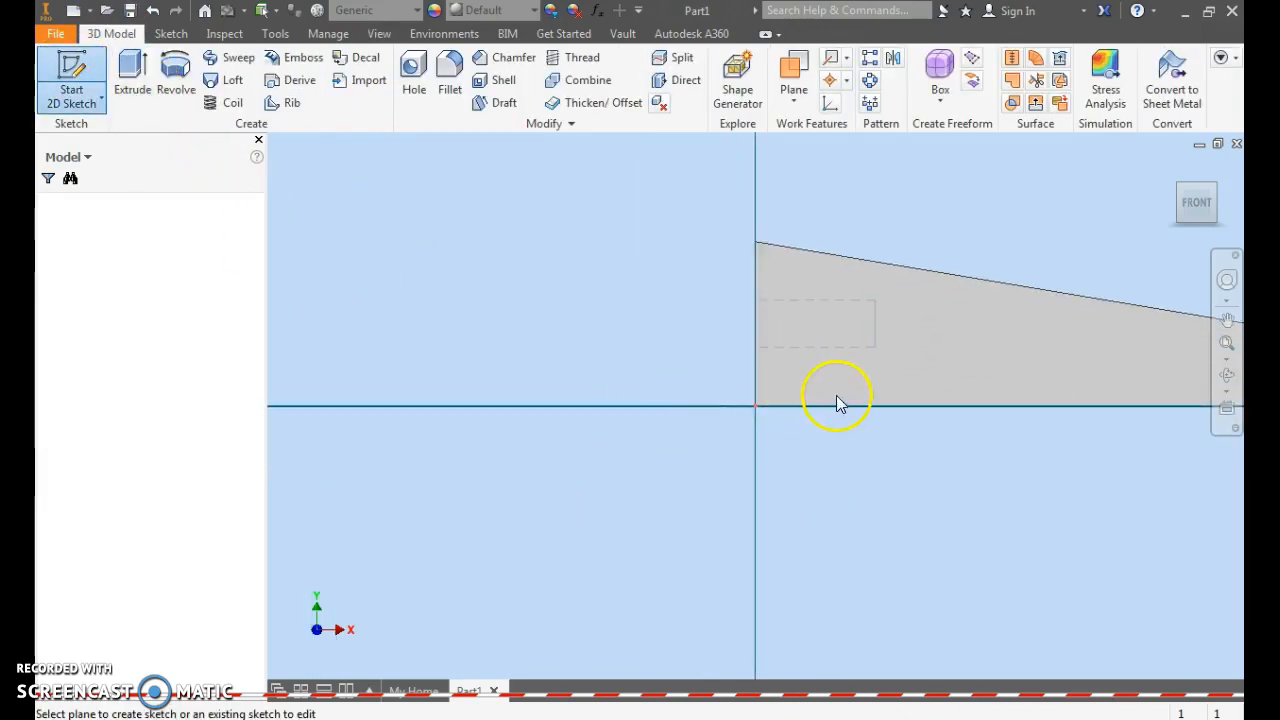
left_click(177, 62)
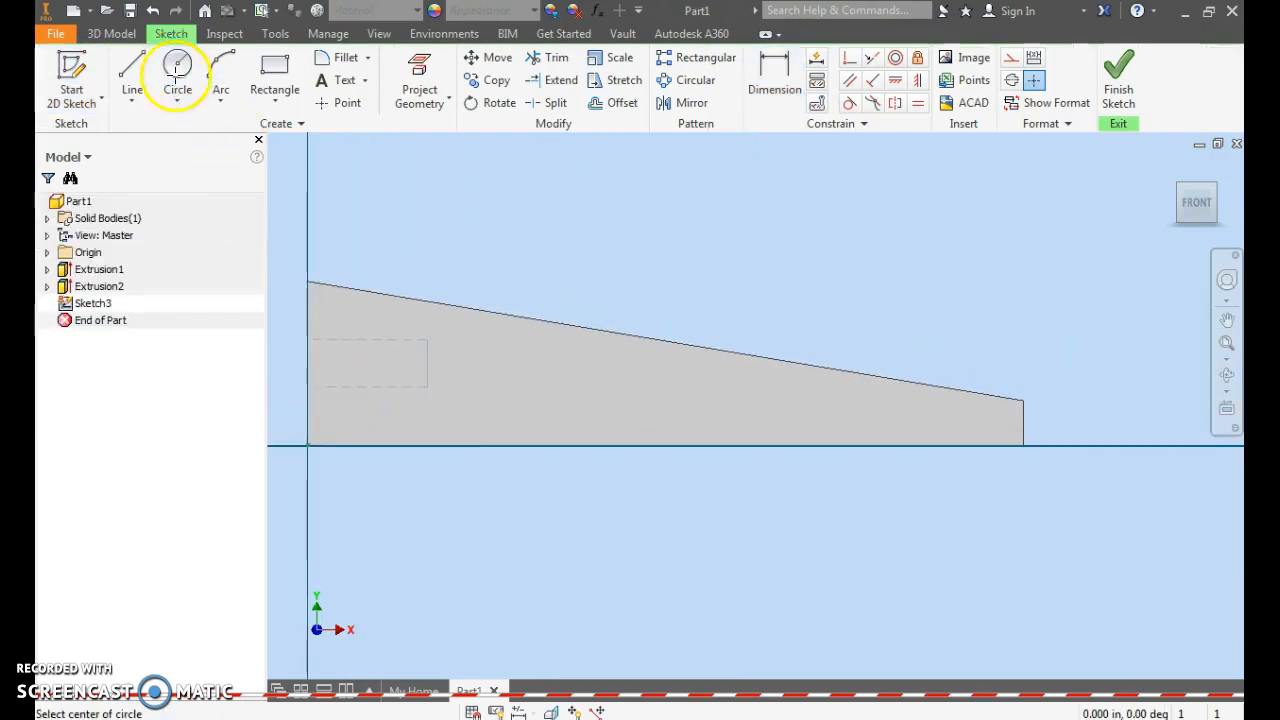
left_click(370, 426)
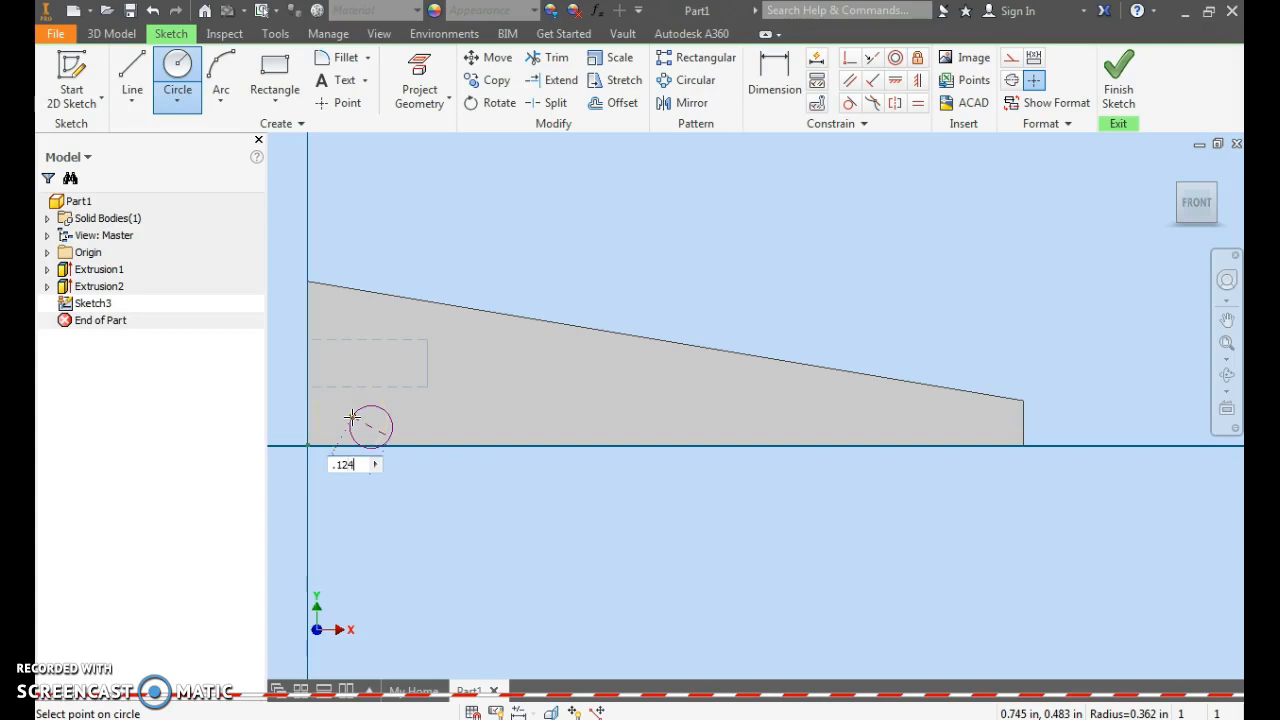
key("Return")
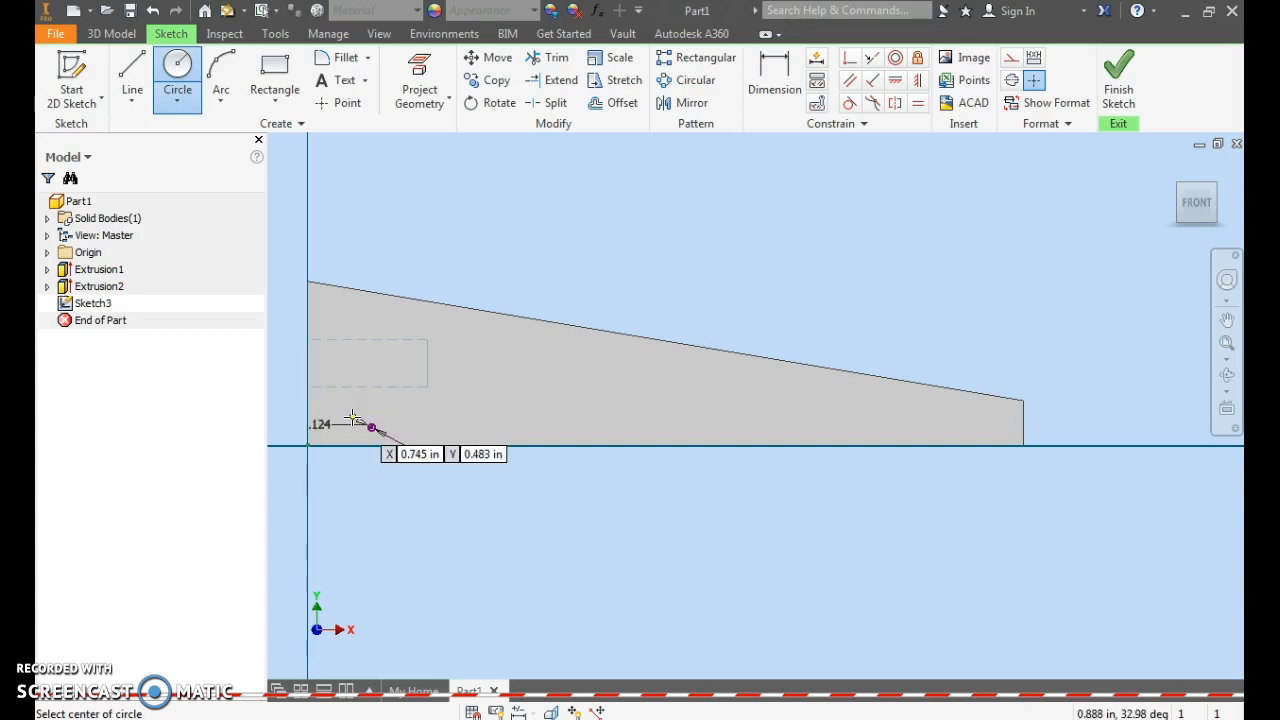
Draw a second circle of .125 in diameter near the bottom edge, past the middle toward the wedge's thin end
left_click(731, 425)
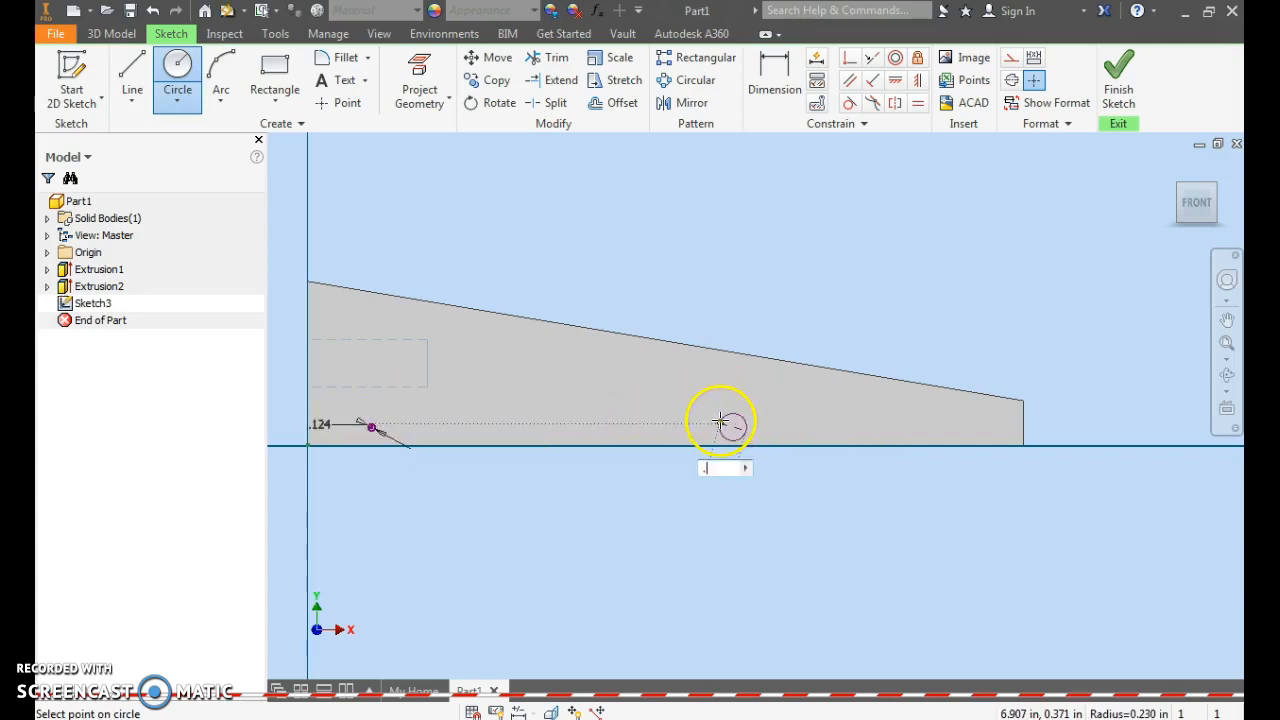
type(".125")
key("Return")
right_click(679, 404)
left_click(726, 406)
key("Escape")
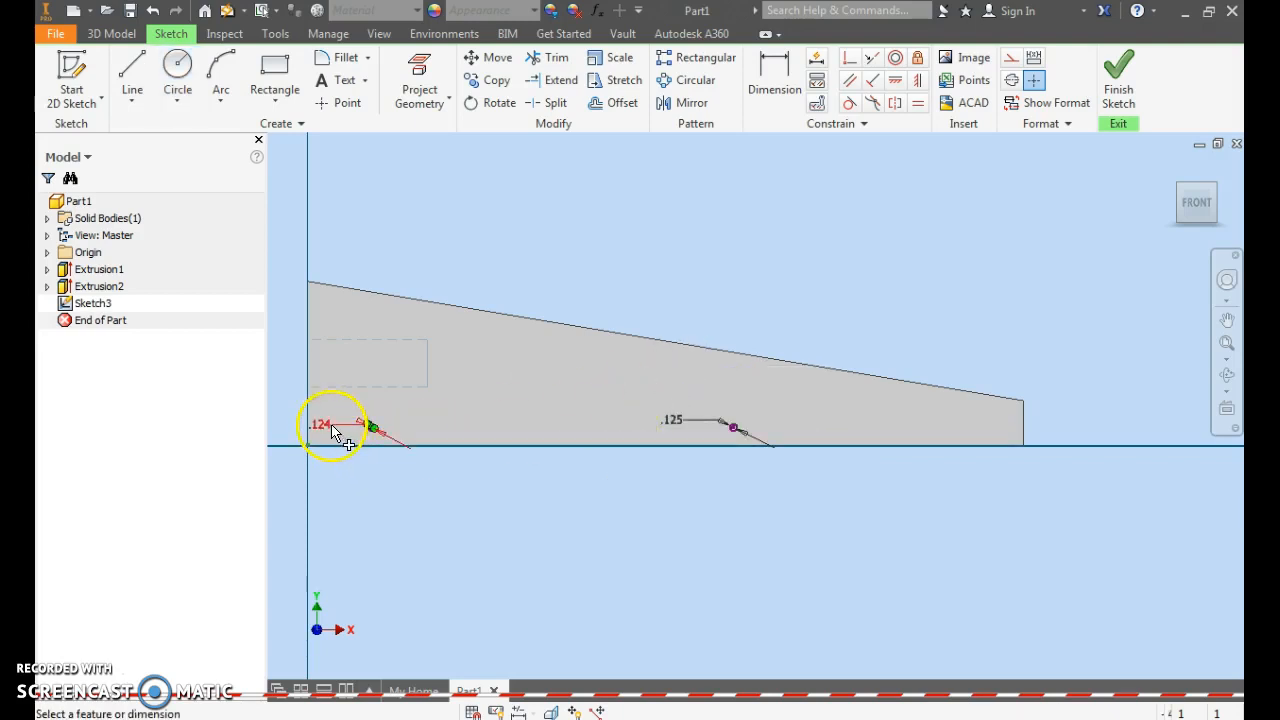
Set the diameter of the circle near the tall end to .125 in
double_click(335, 428)
type(".12")
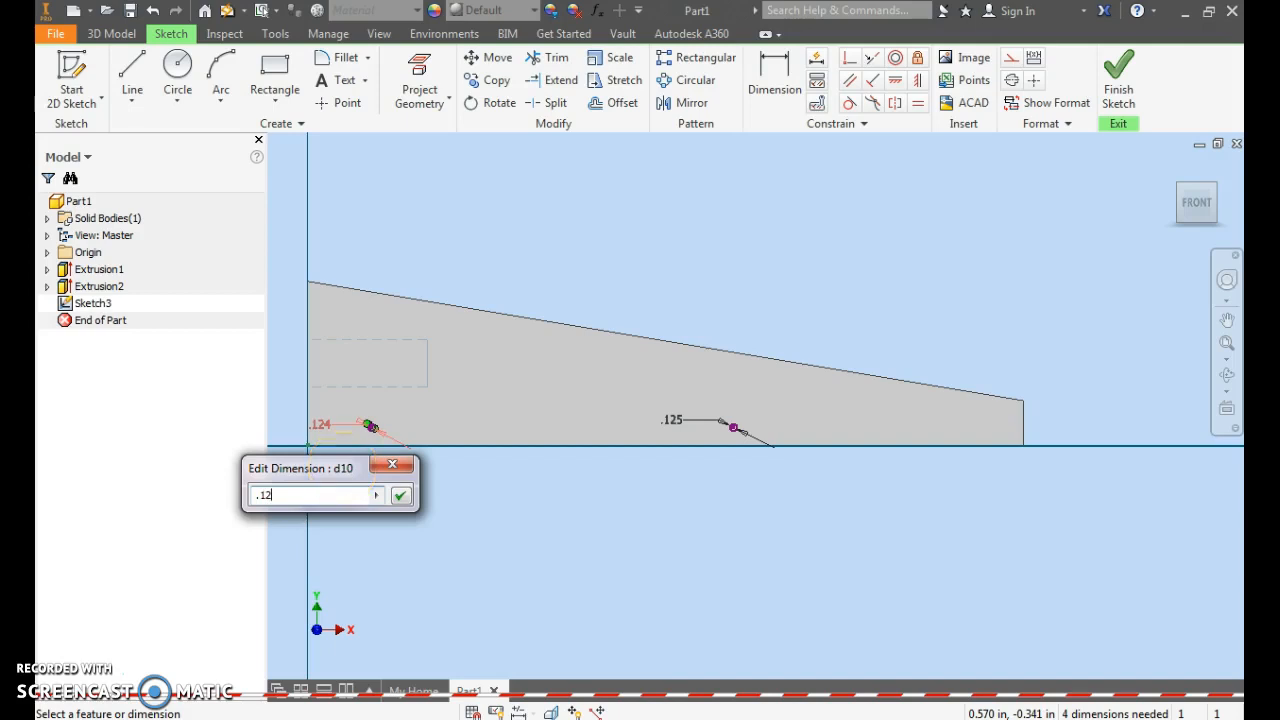
type("5")
key("Return")
Dimension the centre of the circle near the tall end .25 in above the bottom edge
left_click(775, 75)
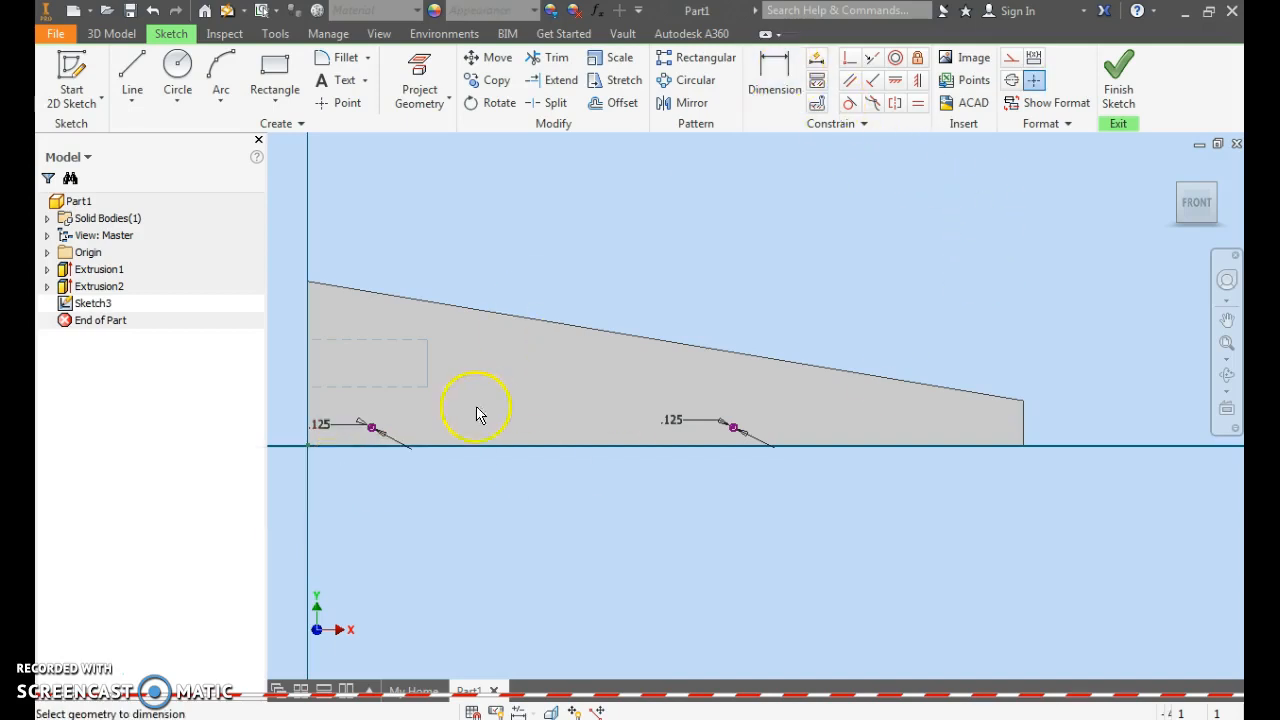
left_click(376, 445)
scroll(370, 427, "down", 5)
left_click(527, 456)
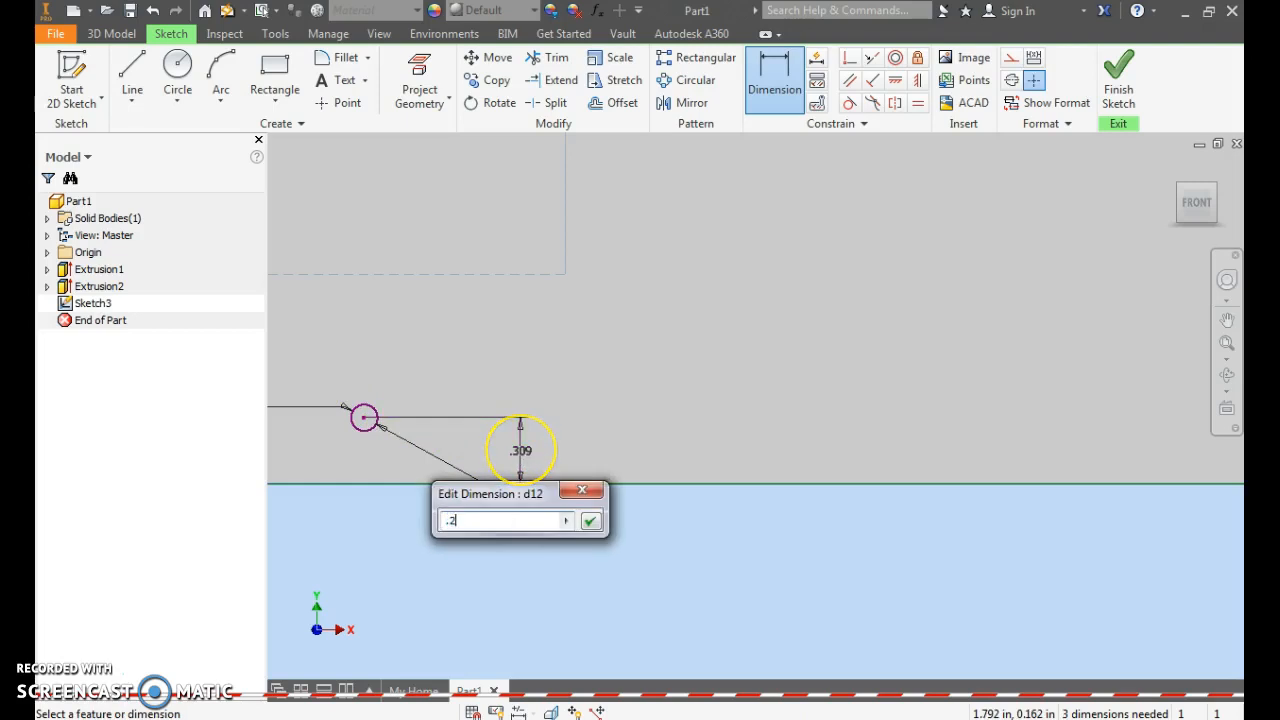
key("Return")
Dimension the centre of the circle toward the thin end .25 in above the bottom edge
scroll(749, 451, "up", 5)
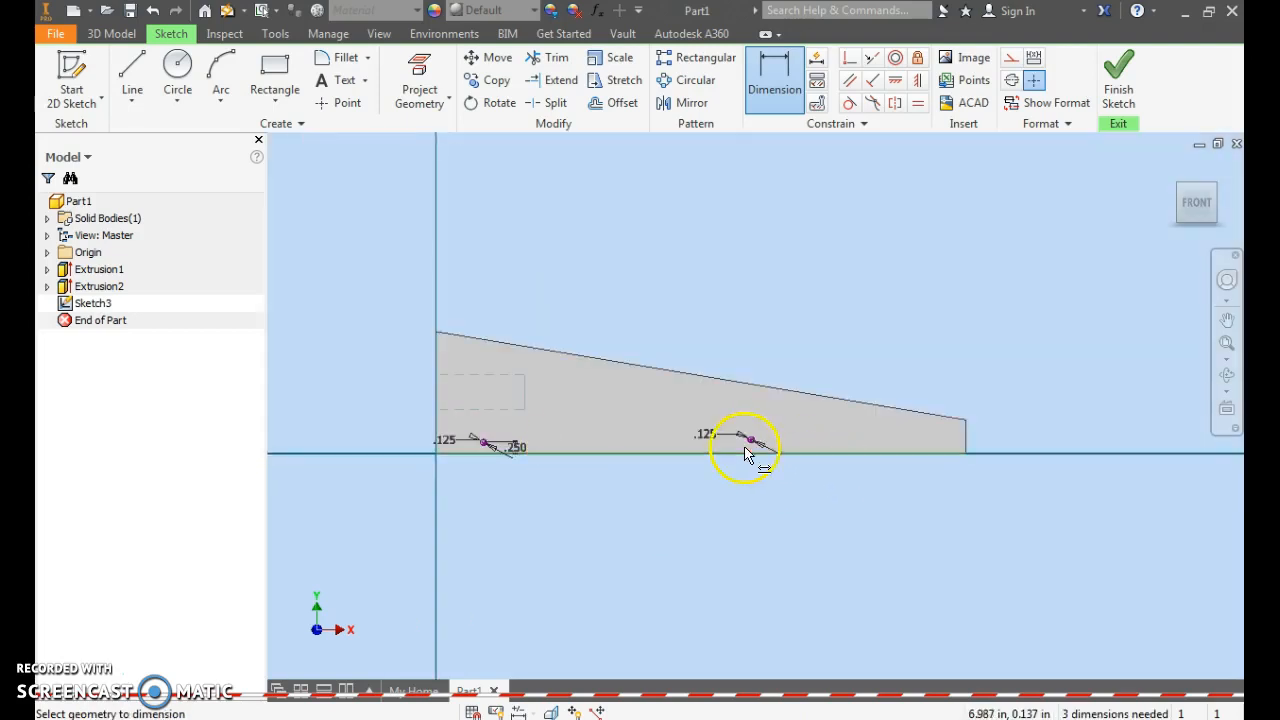
left_click(771, 460)
left_click(757, 433)
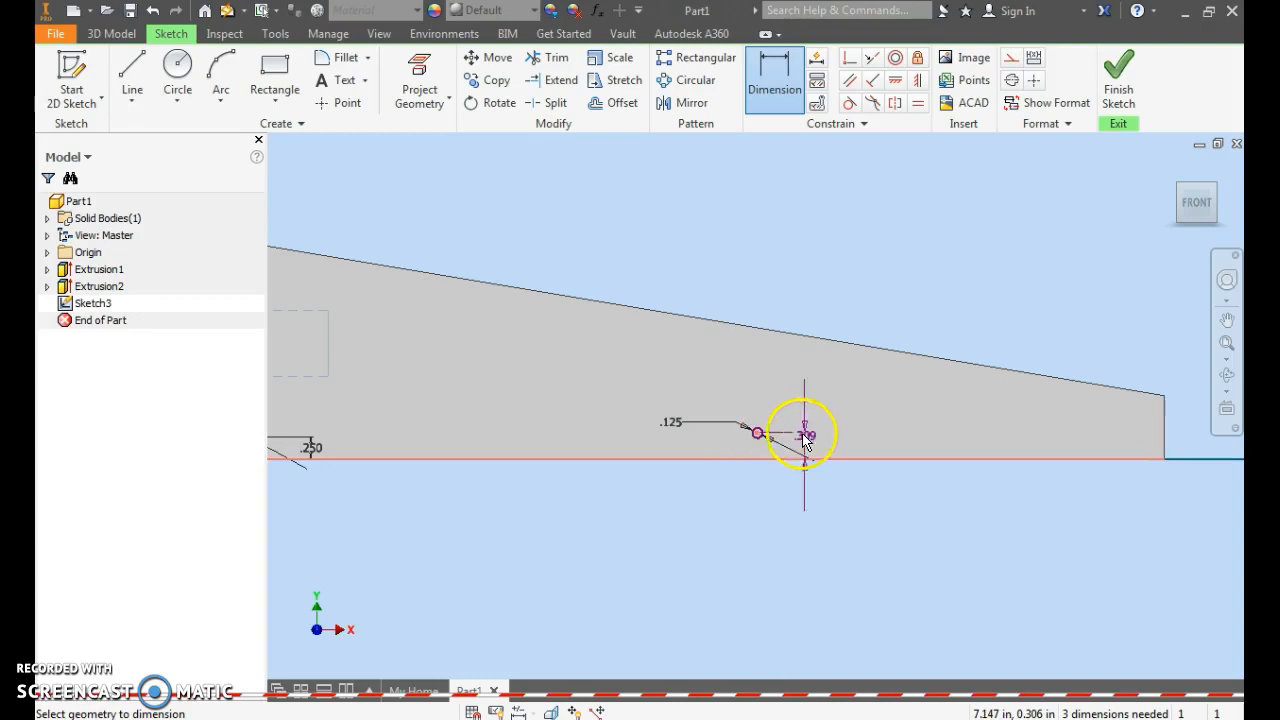
left_click(826, 452)
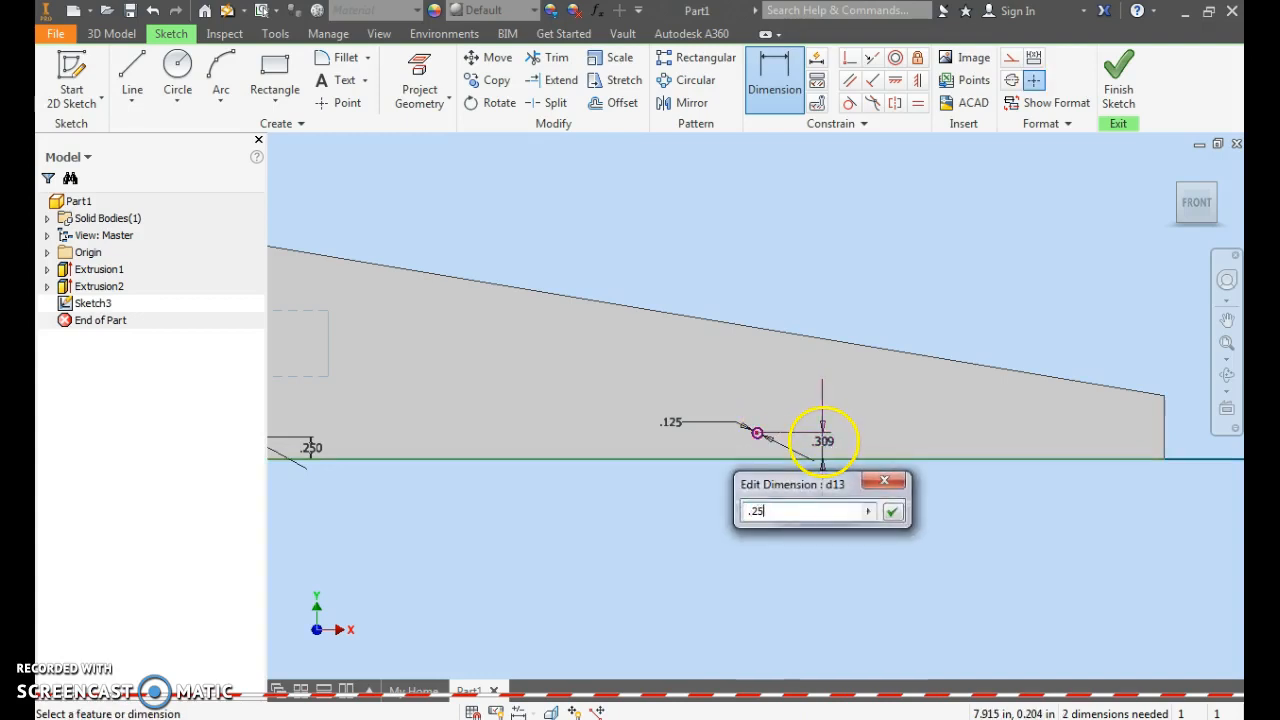
key("Return")
Sketch an upward-bulging three-point arc from the tall vertical edge to a point about 4.8 in along and 0.8 in above the bottom
scroll(477, 403, "up", 2)
middle_click_drag(477, 403, 600, 386)
scroll(598, 389, "down", 2)
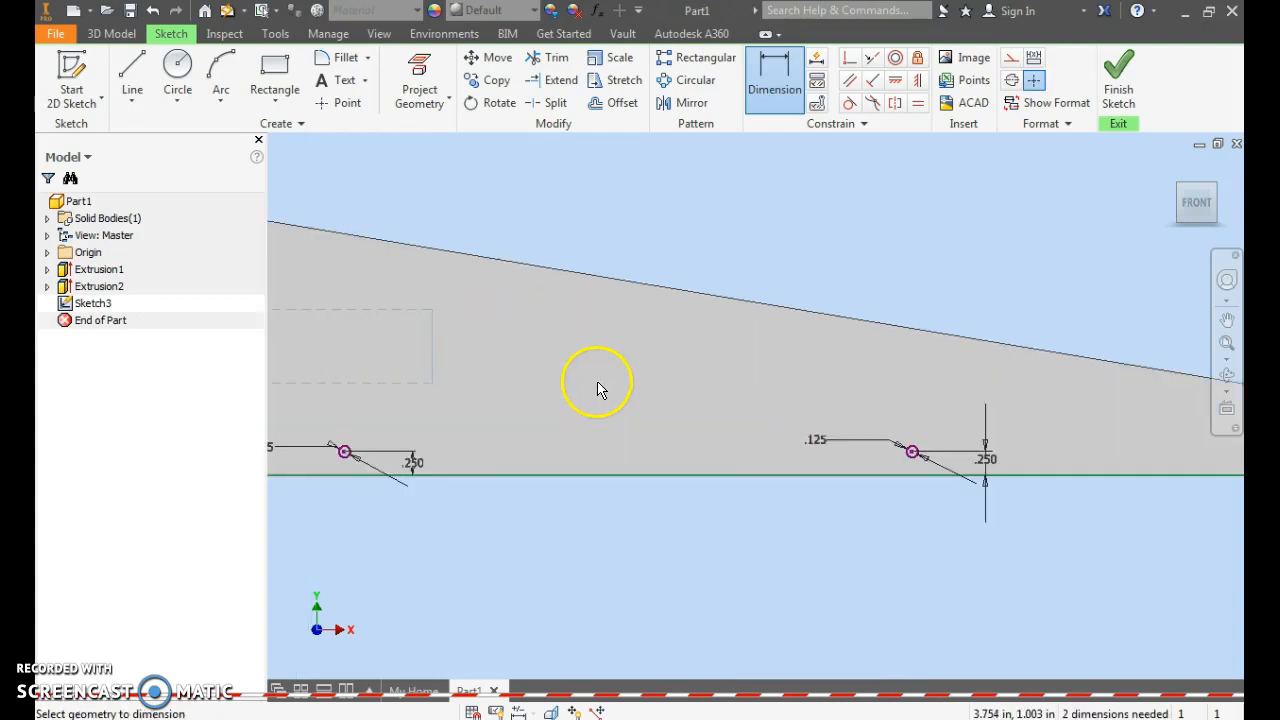
scroll(598, 389, "up", 2)
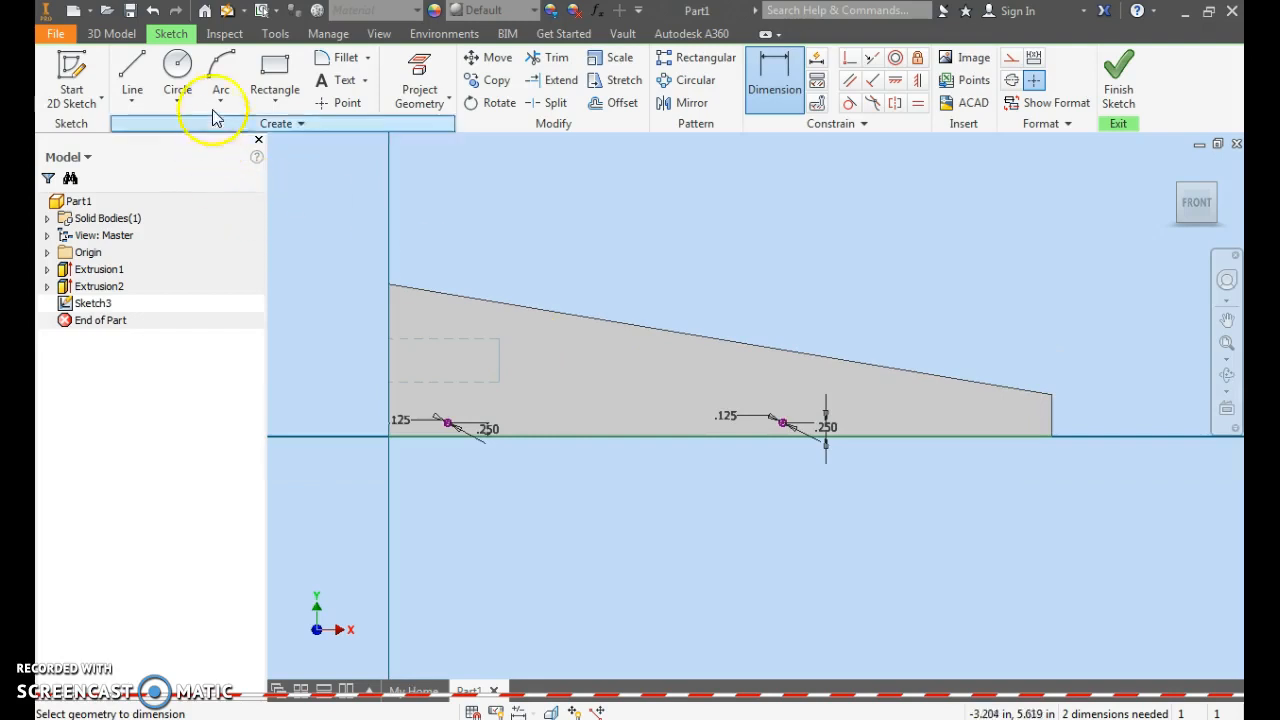
left_click(221, 68)
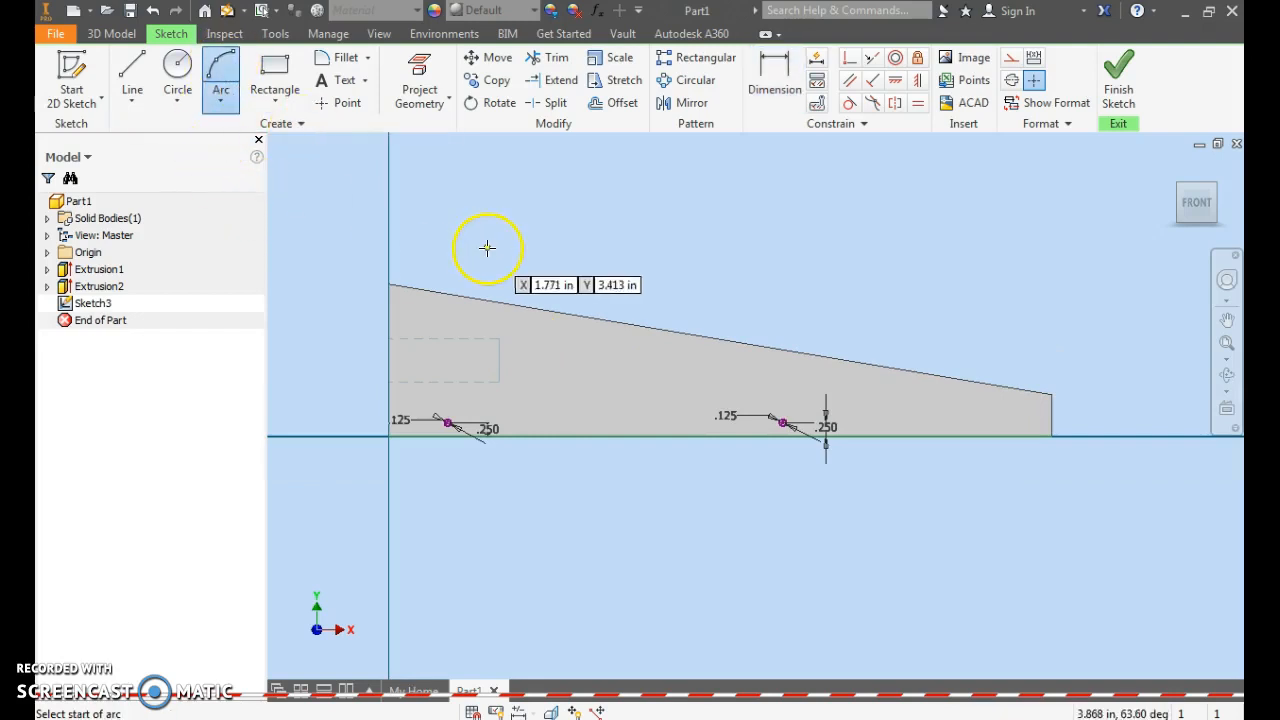
left_click(390, 311)
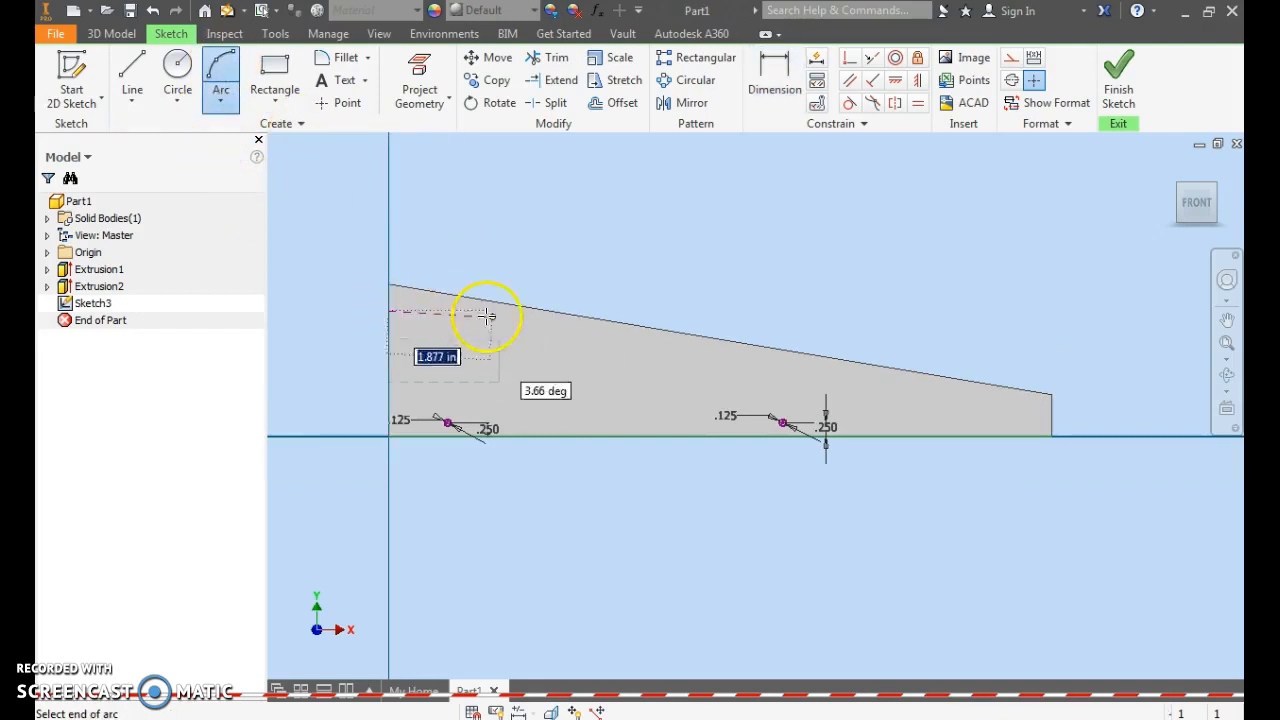
left_click(655, 393)
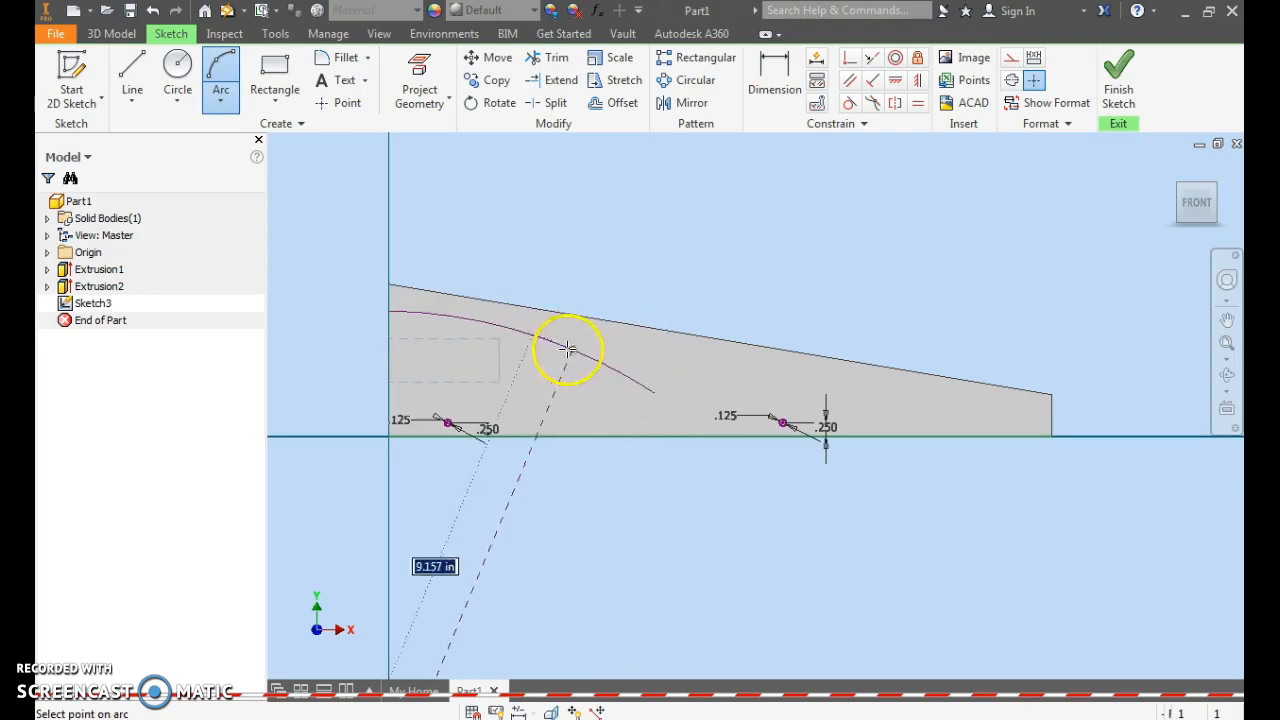
left_click(529, 325)
Continue the curve with a dipping arc of about 1.86 in radius and a rounded hump arc ending on the bottom edge
left_click(655, 393)
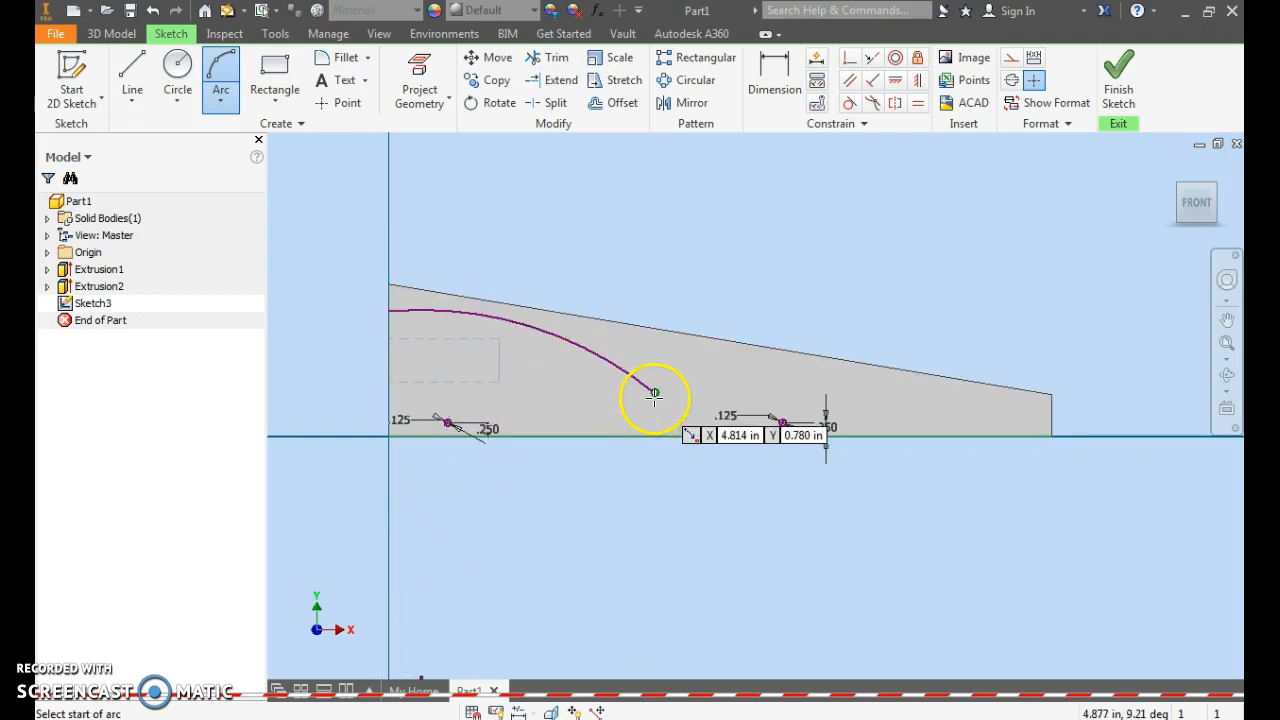
left_click(767, 393)
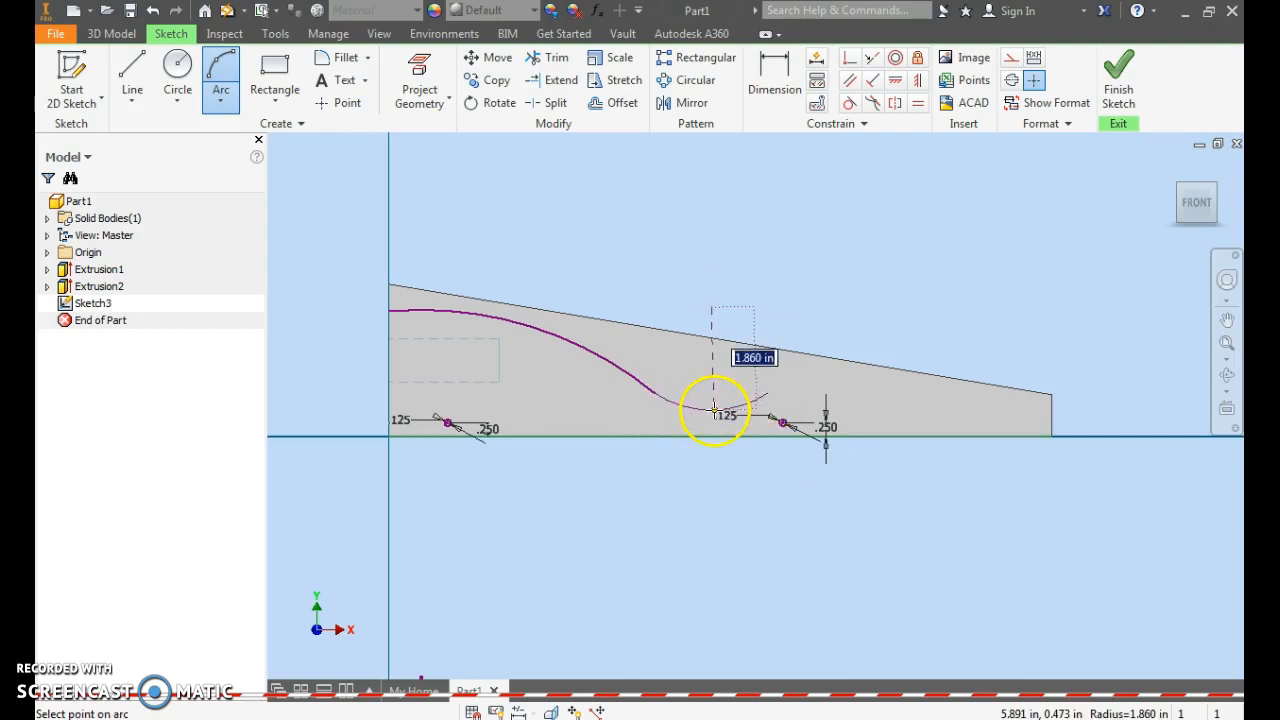
left_click(712, 408)
left_click(768, 392)
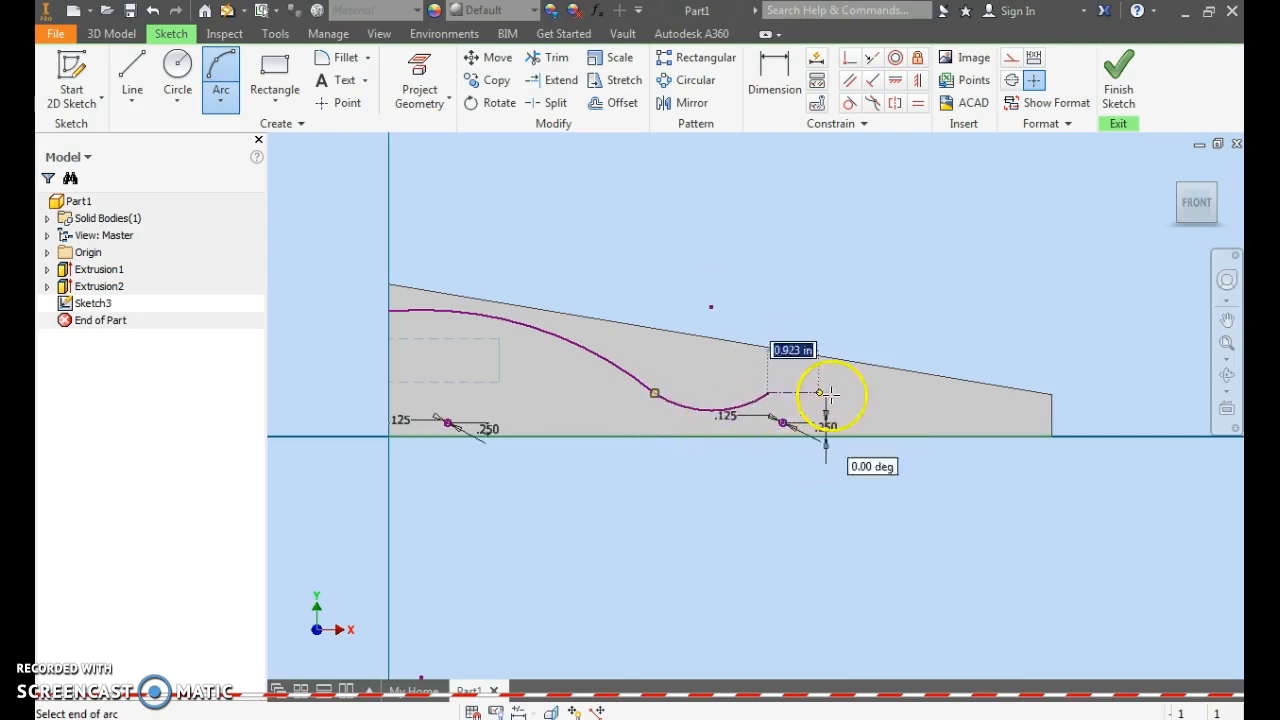
left_click(886, 435)
left_click(872, 408)
right_click(910, 408)
left_click(970, 408)
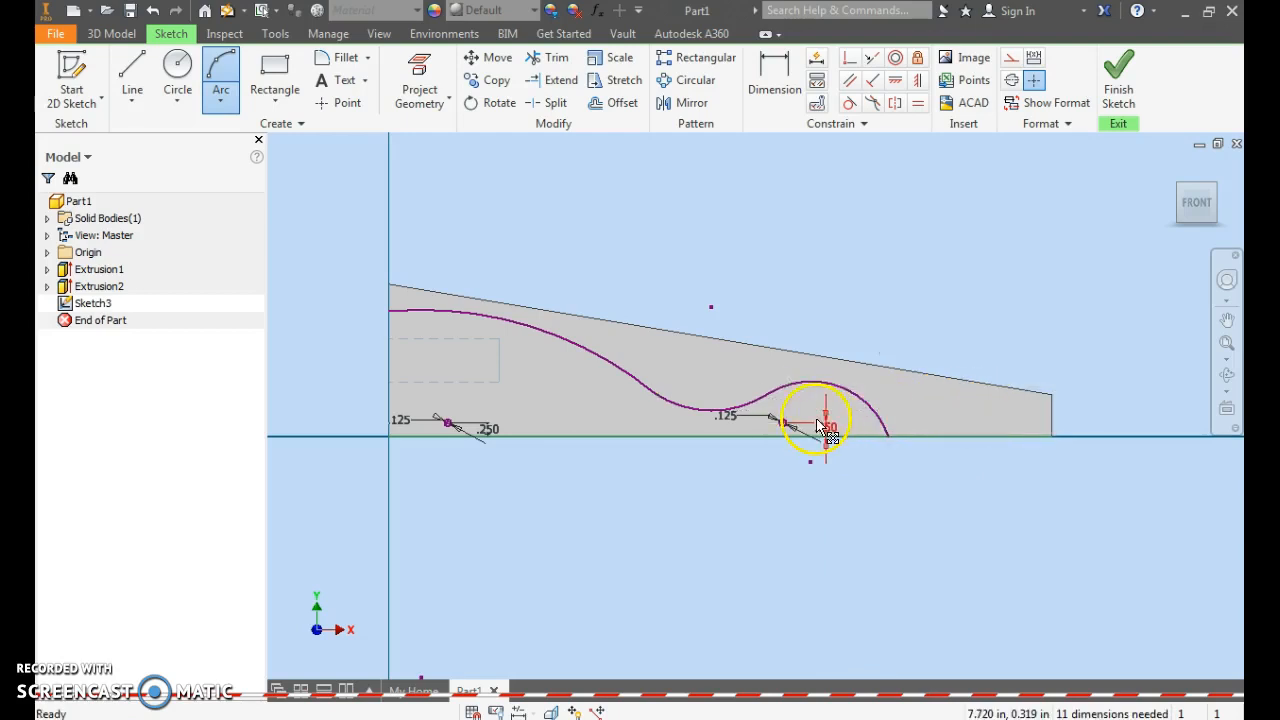
Sketch a shallow arch-shaped arc rising from the bottom edge between the two small circles
left_click(619, 435)
left_click(512, 437)
left_click(575, 403)
right_click(605, 376)
left_click(622, 378)
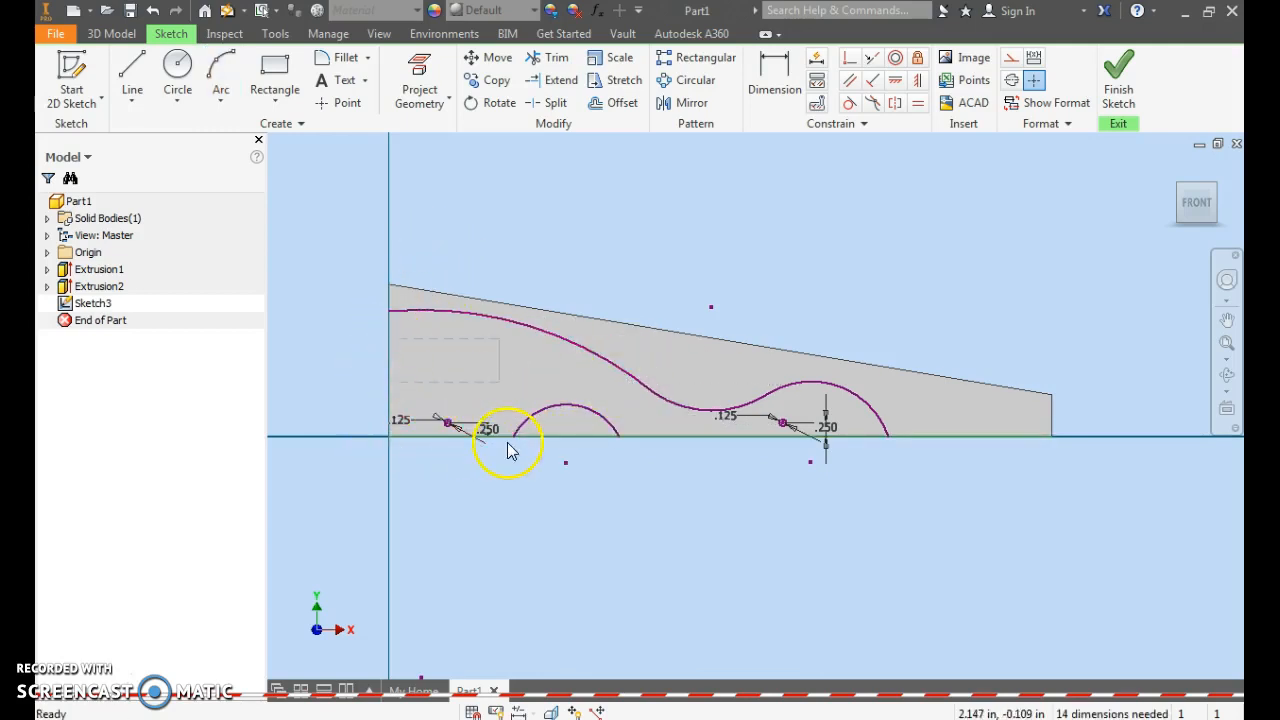
left_click(132, 78)
left_click(388, 312)
left_click(388, 437)
right_click(395, 468)
left_click(412, 466)
scroll(397, 465, "up", 5)
right_click(367, 206)
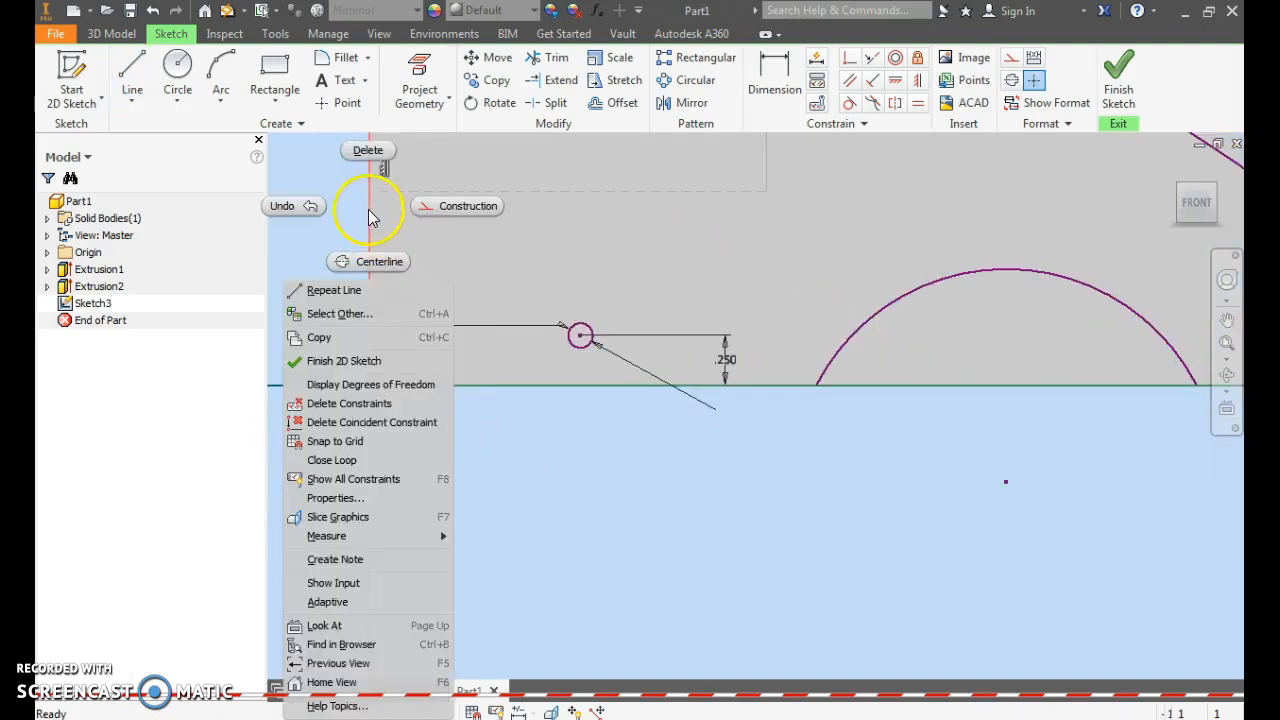
left_click(365, 151)
left_click_drag(403, 274, 366, 405)
Draw connected lines from the upper arc's start down the tall edge to the origin and along the bottom to the arch
left_click(131, 72)
left_click(366, 212)
left_click(366, 399)
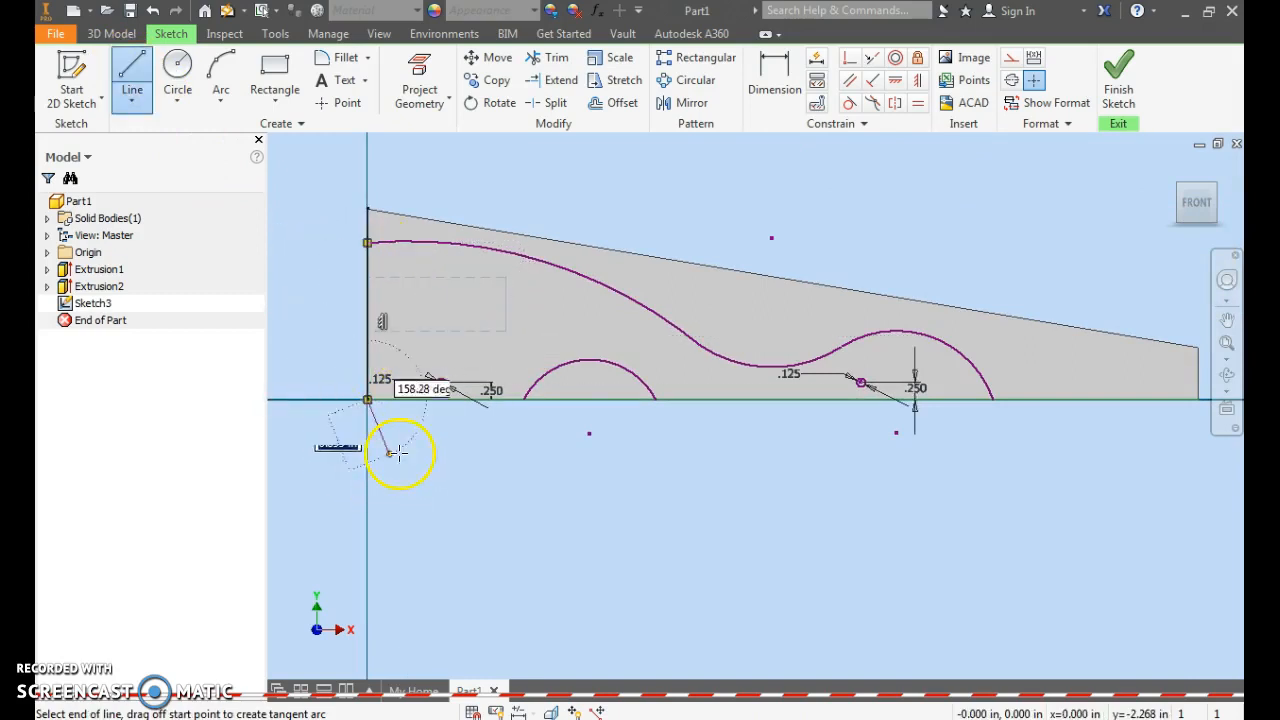
left_click(519, 400)
right_click(672, 450)
left_click(680, 412)
Close the outline with a line along the bottom from the arch to the hump arc's end, and finish the sketch
left_click(131, 78)
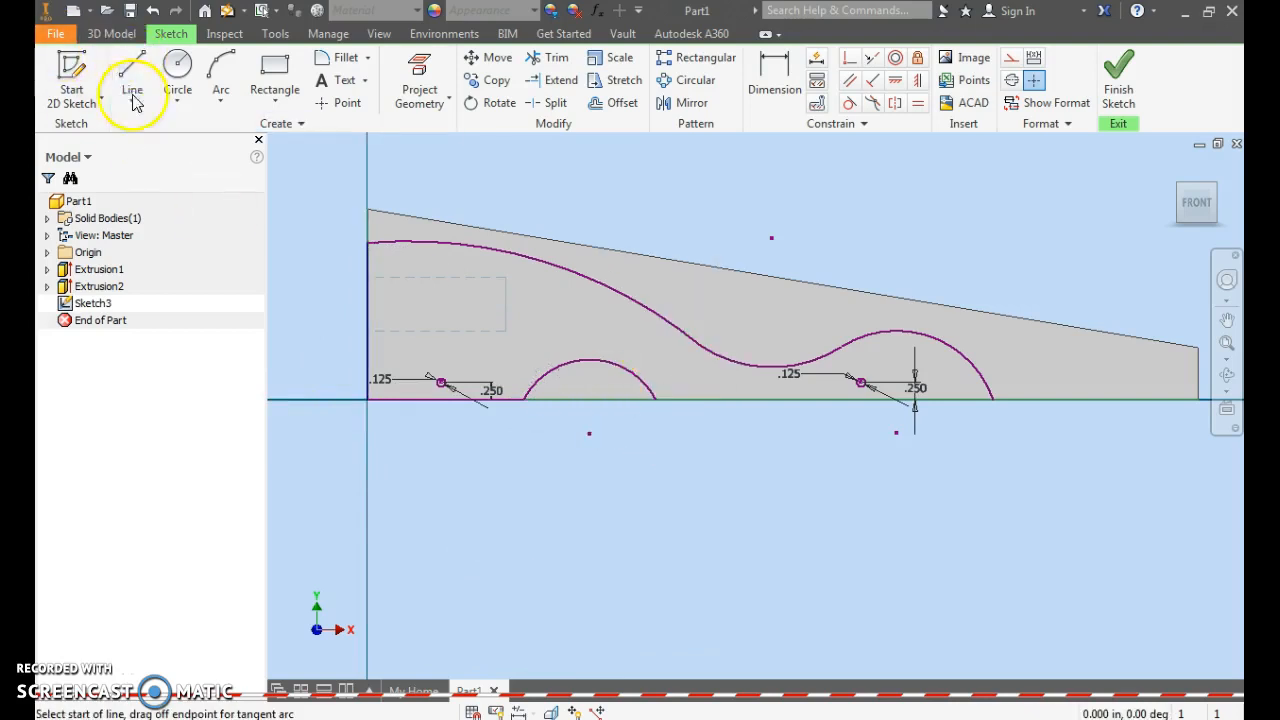
left_click(655, 400)
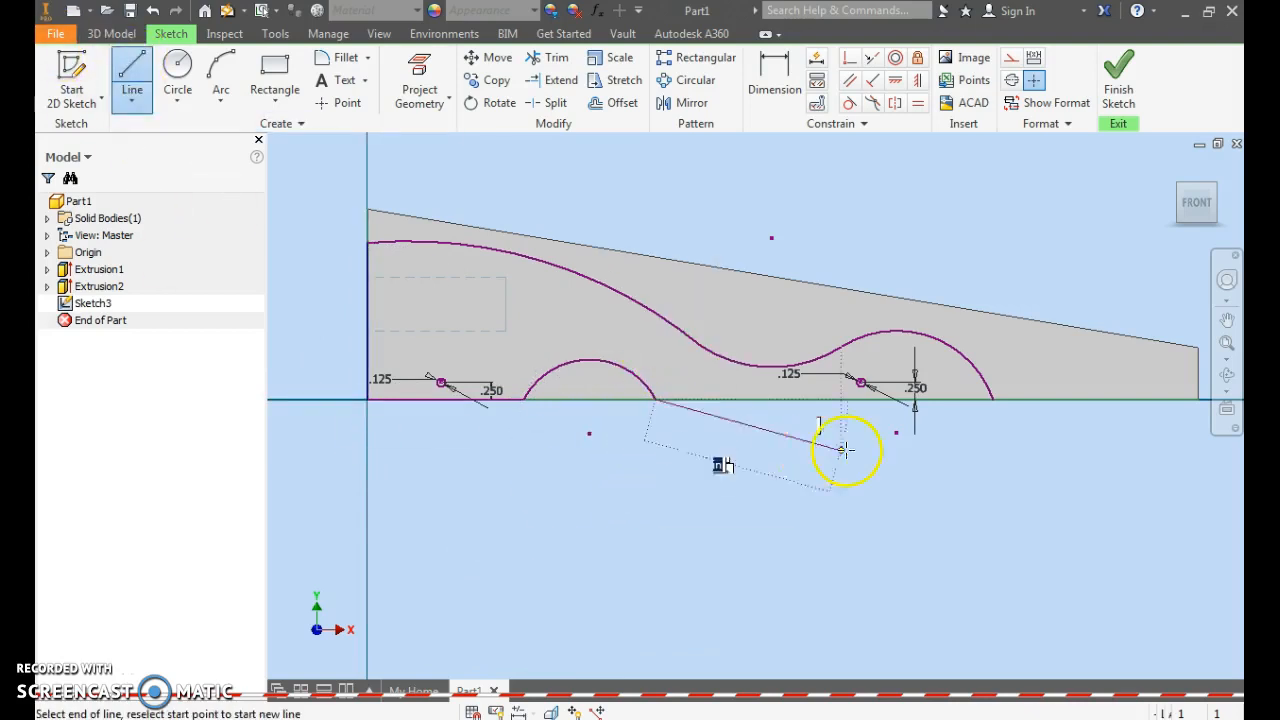
double_click(993, 400)
right_click(995, 445)
left_click(1002, 407)
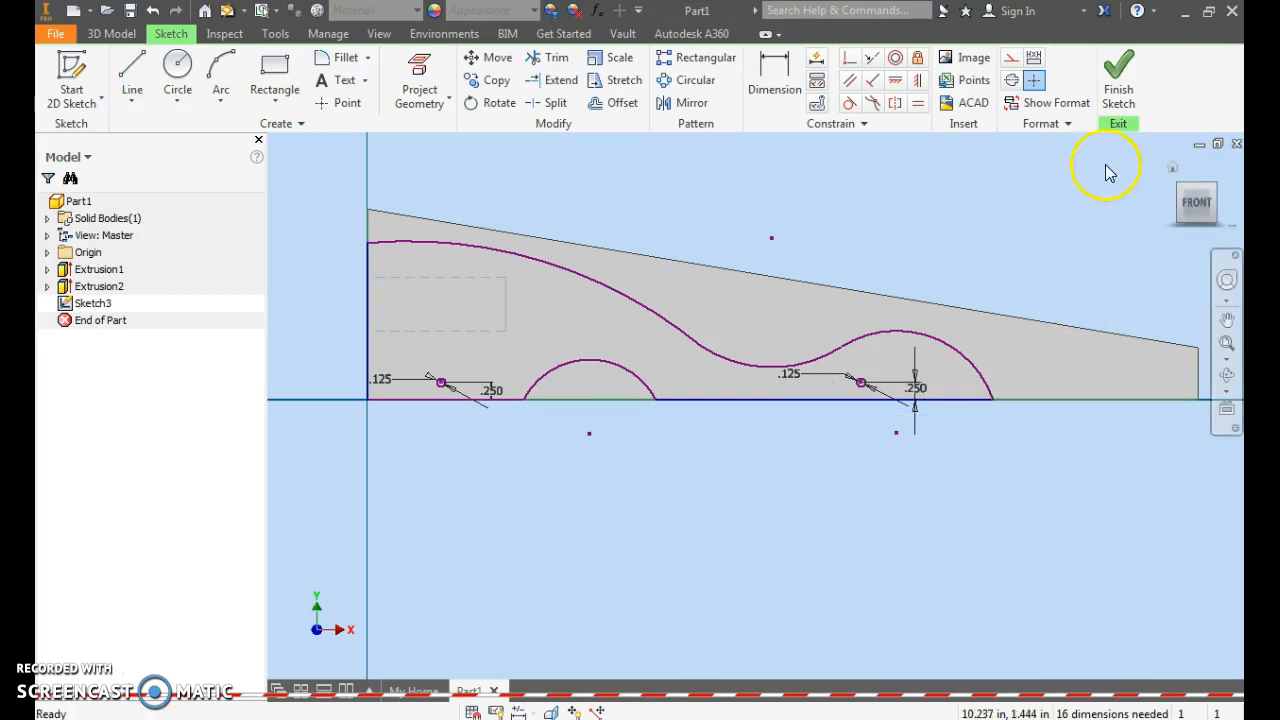
left_click(1118, 75)
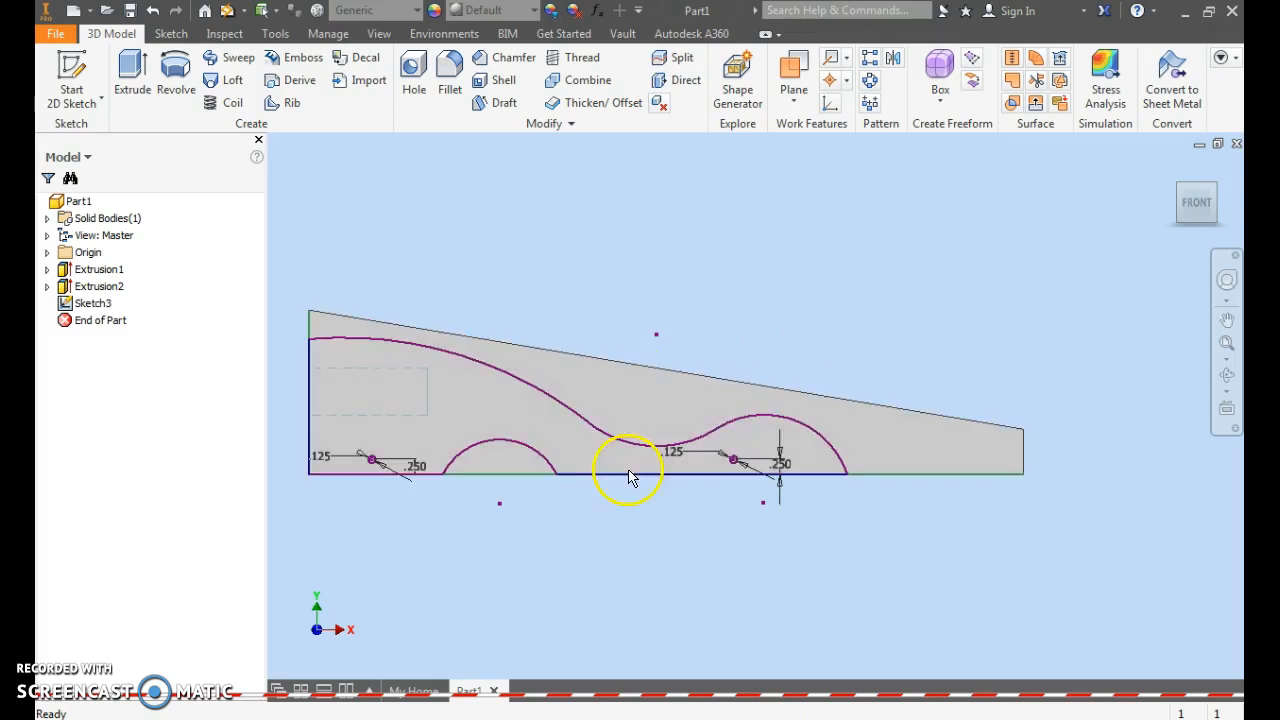
Extrude the closed curved profile 2 in into the wedge with the Intersect operation, leaving out the two small circles
left_click(133, 65)
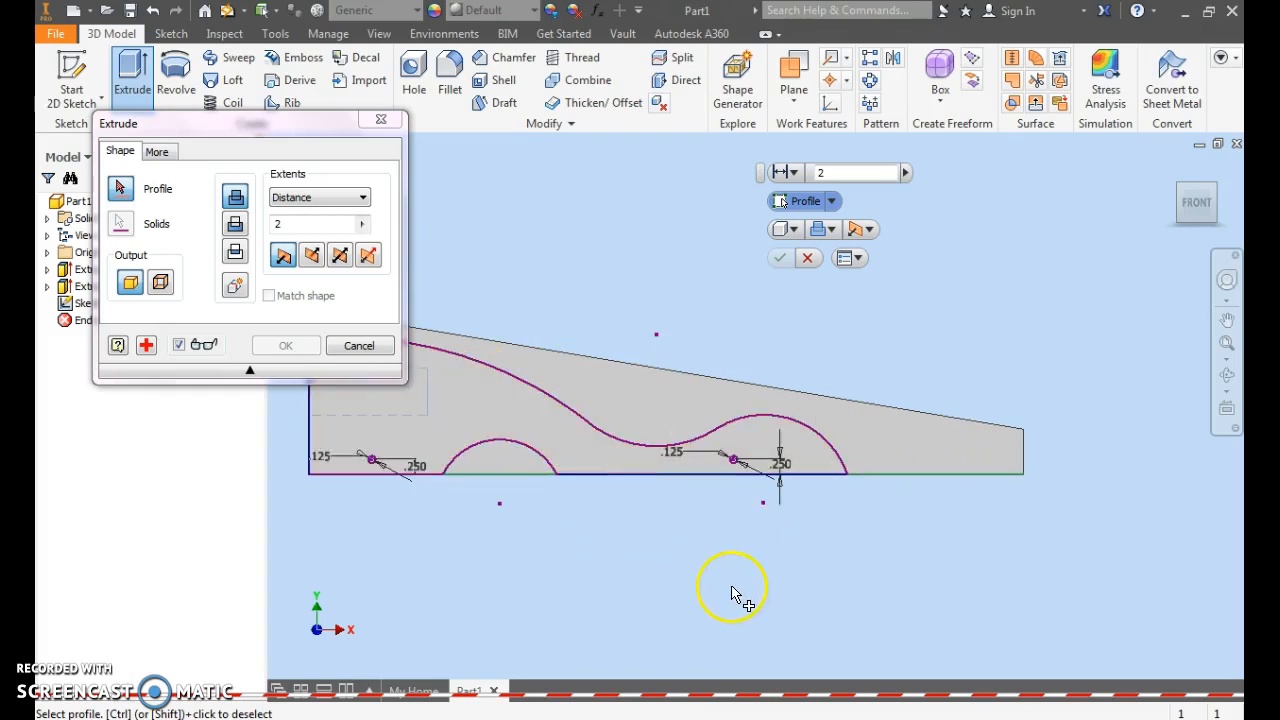
left_click(496, 404)
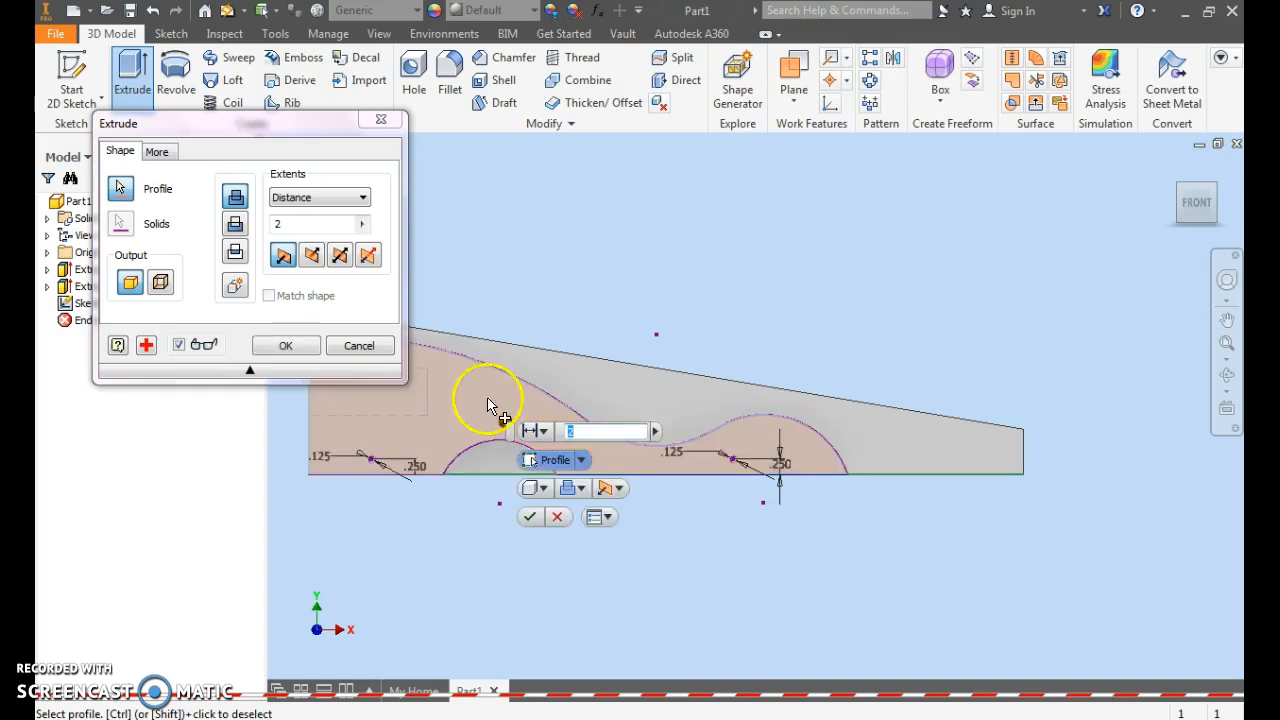
left_click(234, 255)
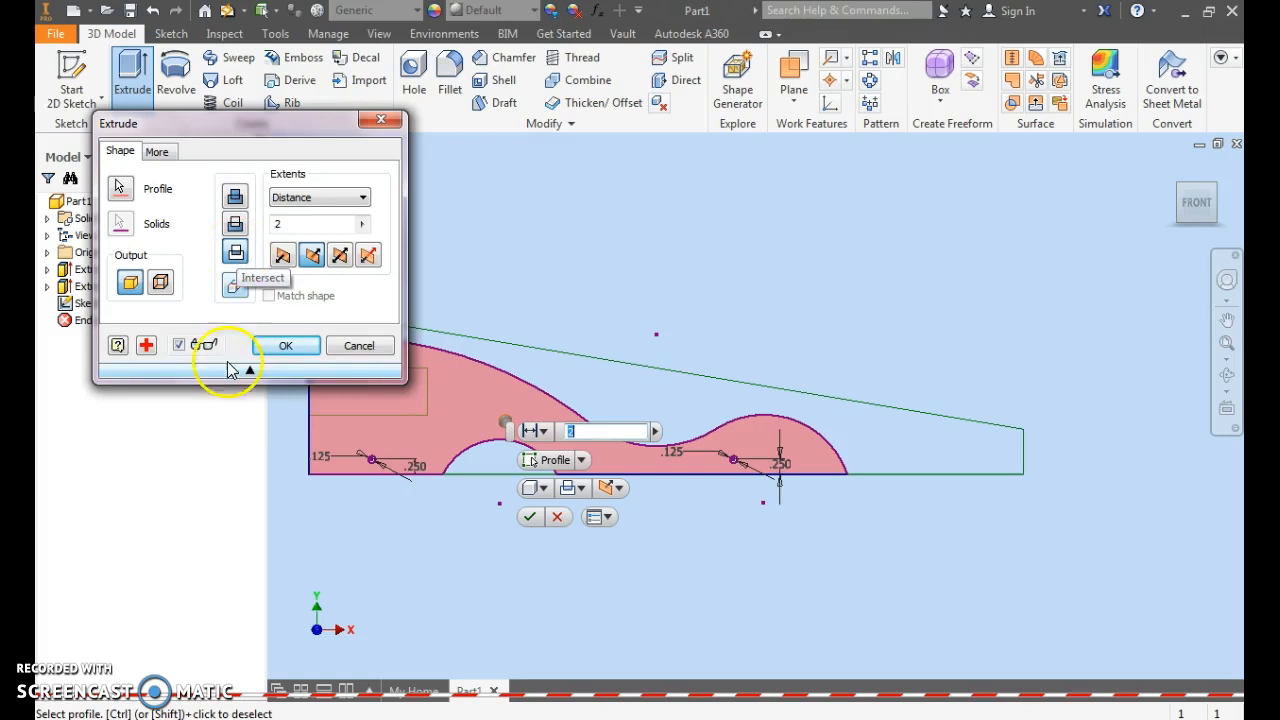
left_click(285, 345)
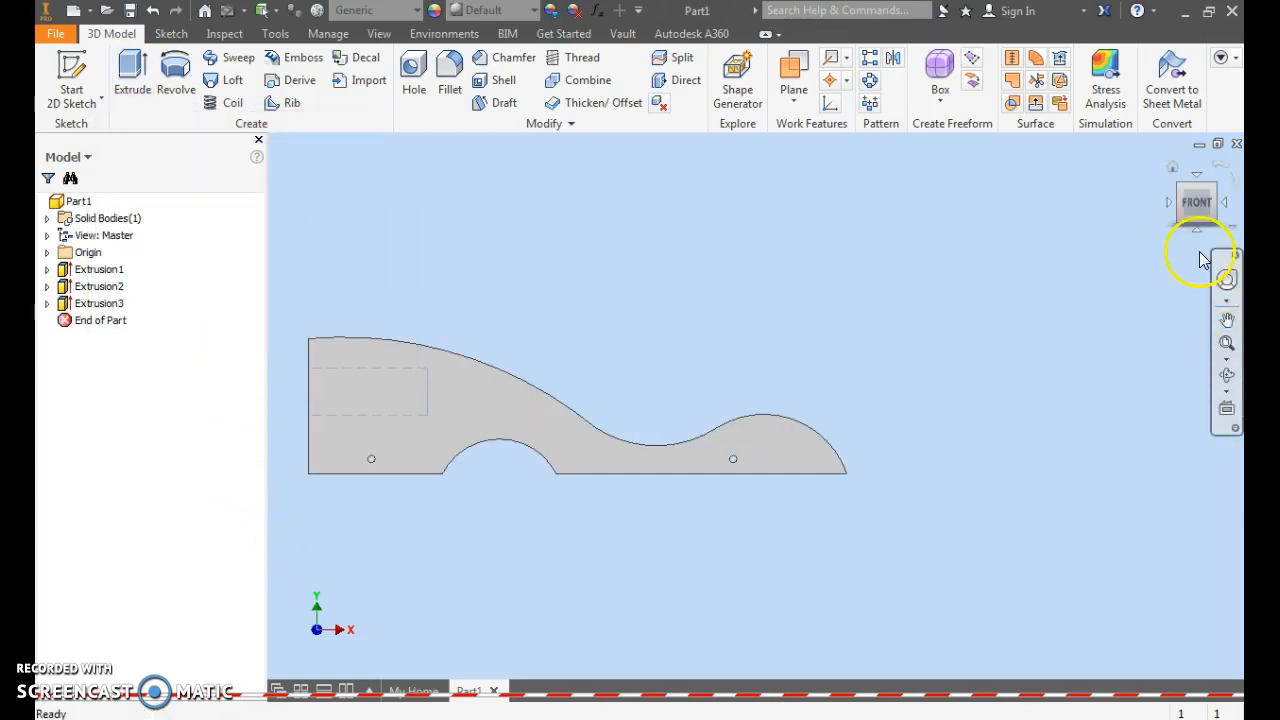
Start a sketch on the long flat bottom face and draw an inward-curving arc with both ends on one long side edge
left_click(1190, 230)
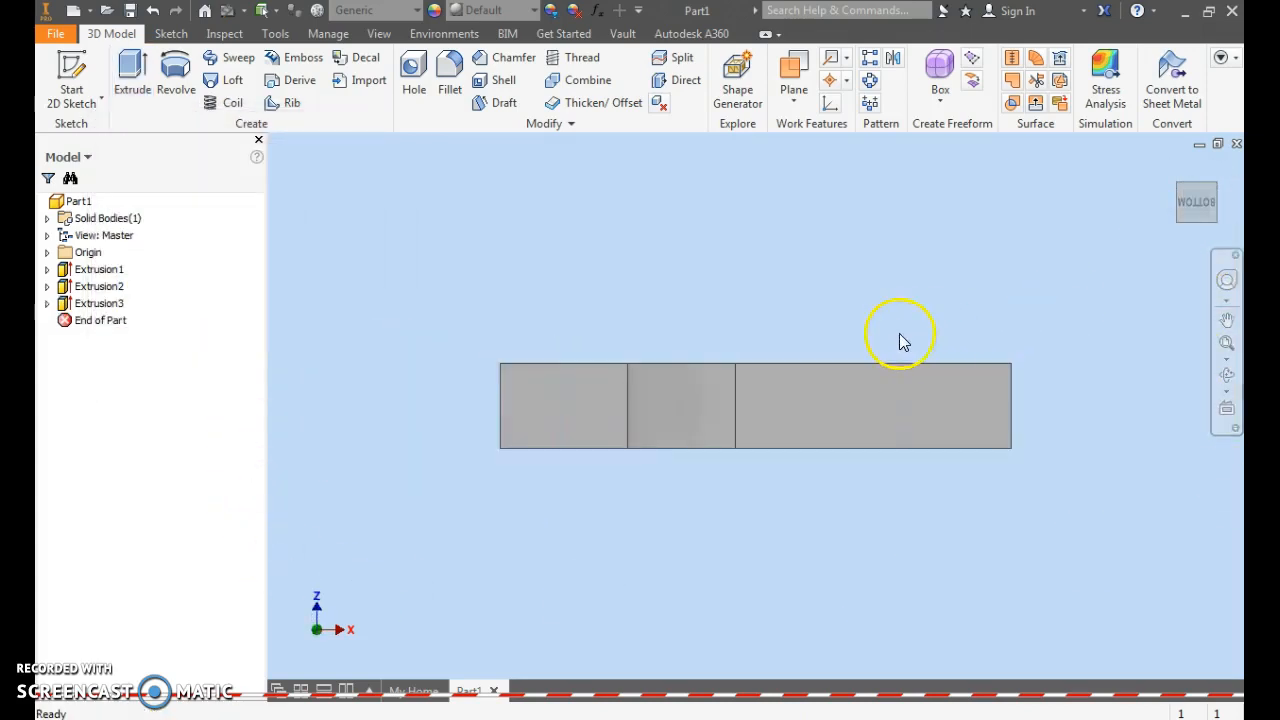
middle_click_drag(843, 313, 607, 313)
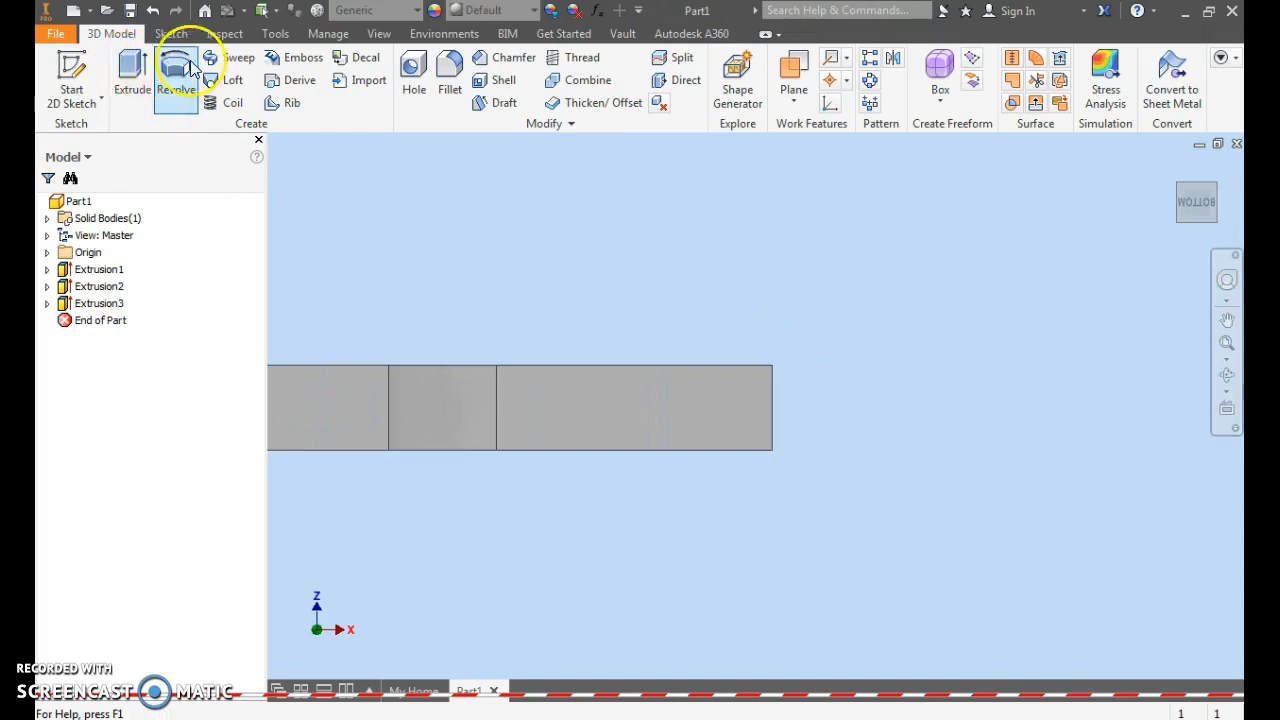
left_click(71, 75)
left_click(551, 387)
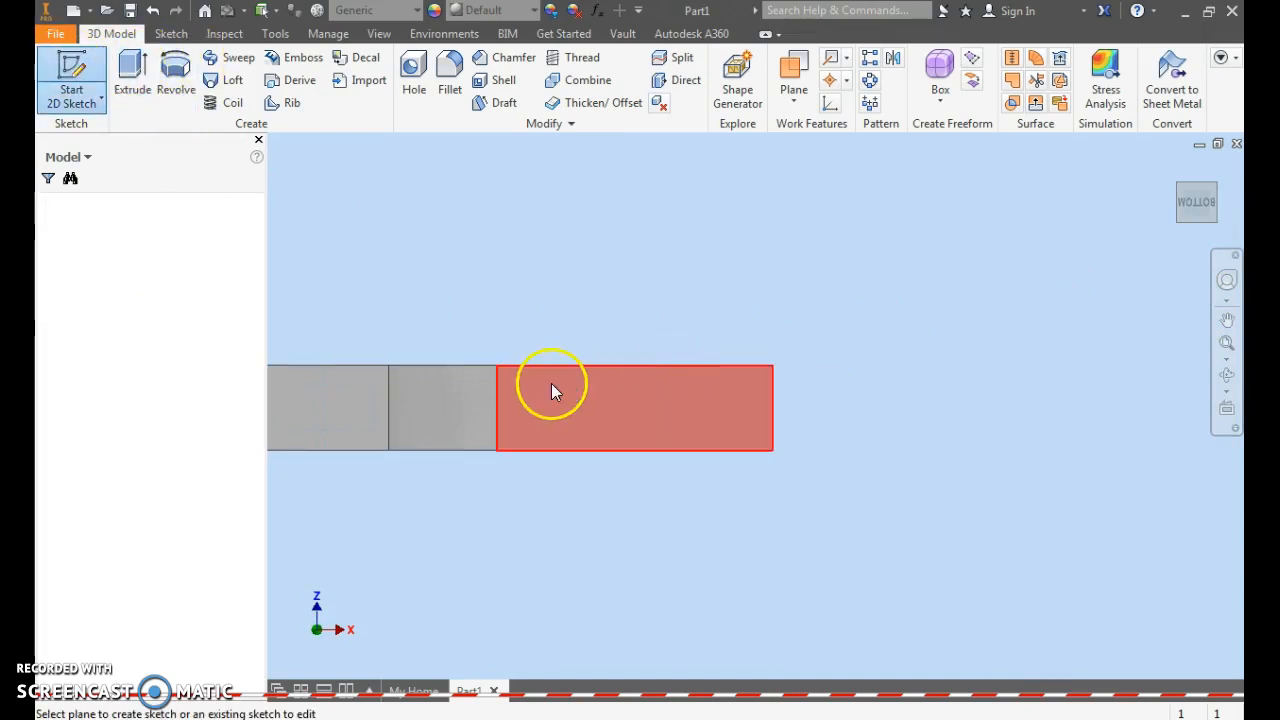
scroll(660, 424, "down", 3)
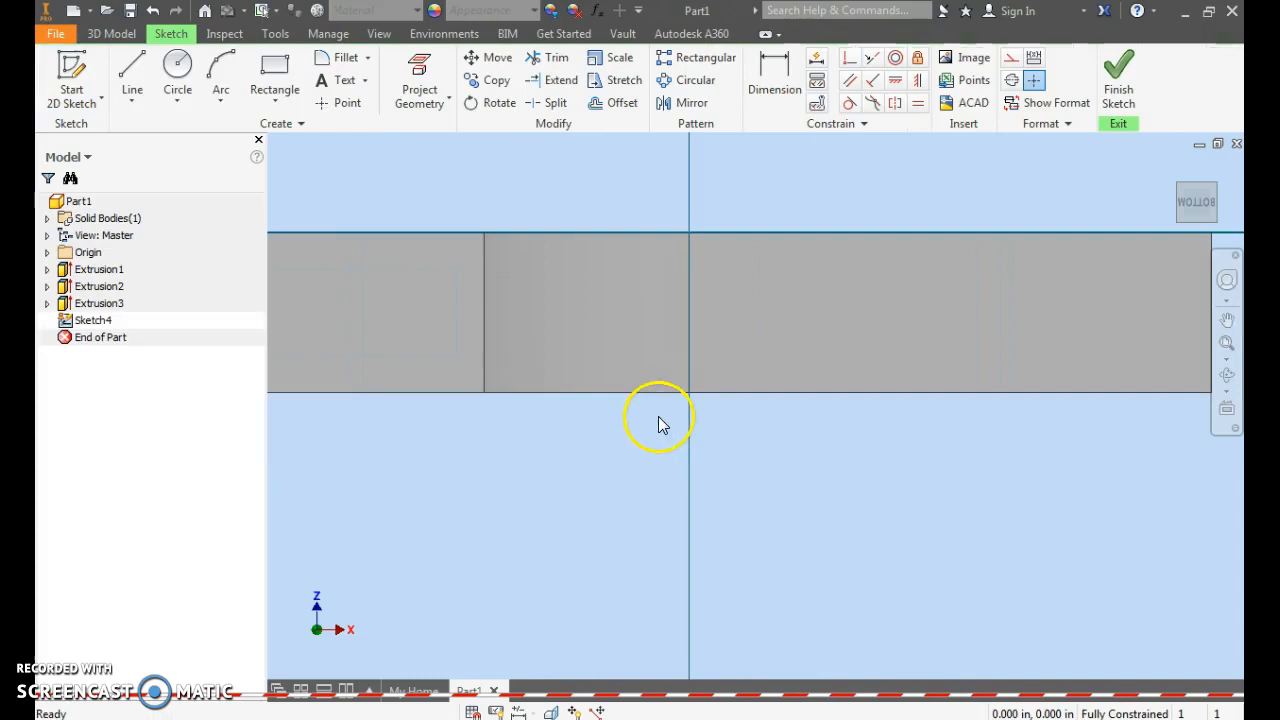
scroll(590, 350, "up", 2)
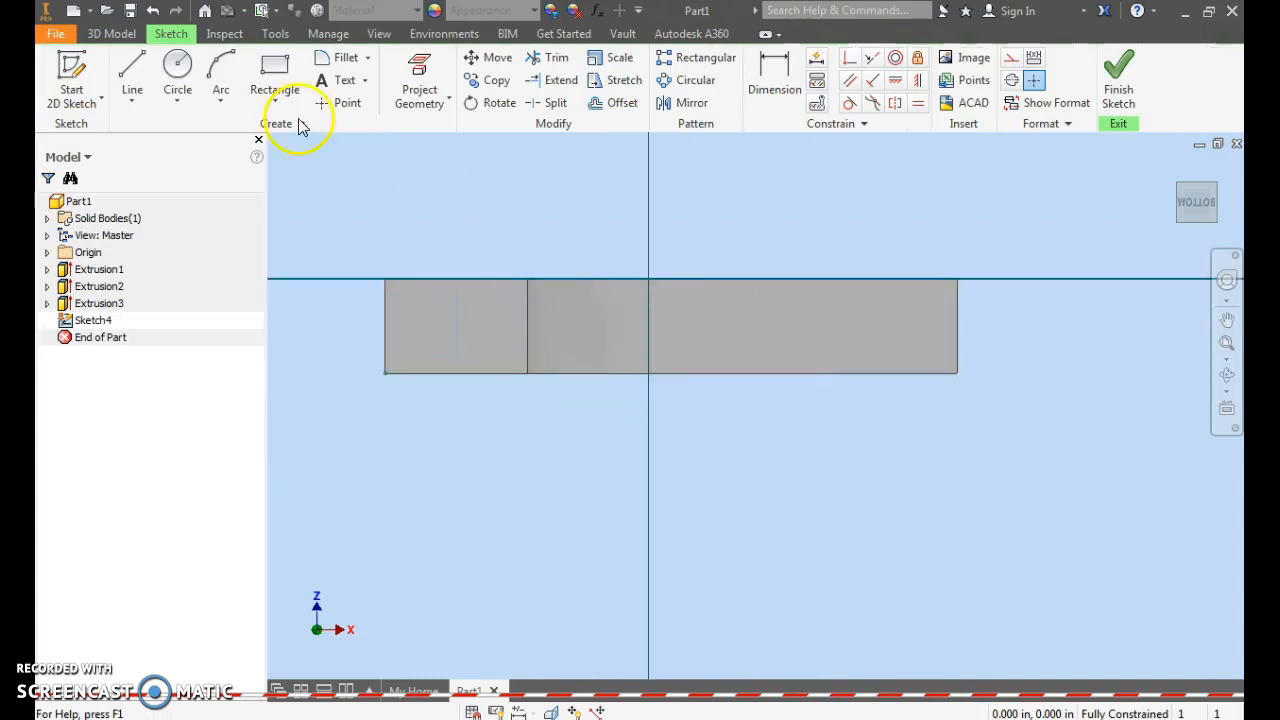
left_click(221, 80)
left_click(535, 277)
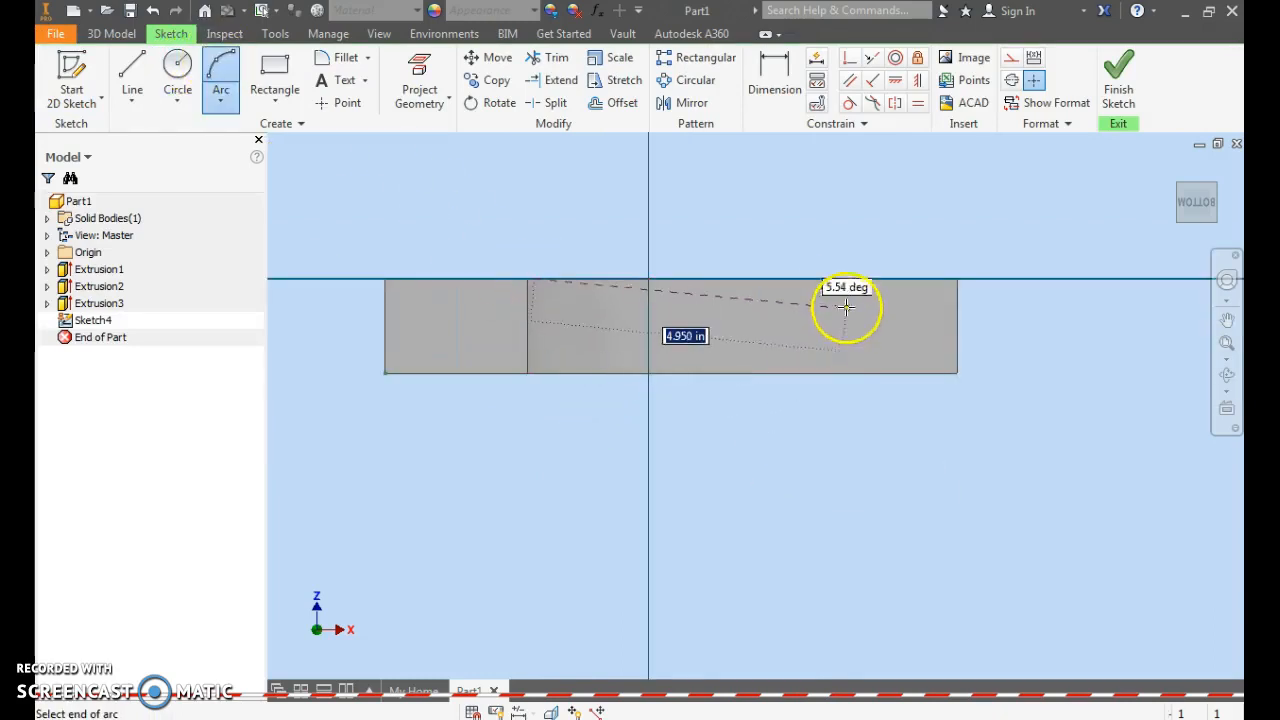
left_click(790, 279)
left_click(661, 311)
Draw an opposing inward-curving arc on the other long side edge, starting at the arch's corner, to narrow the body's middle
left_click(527, 373)
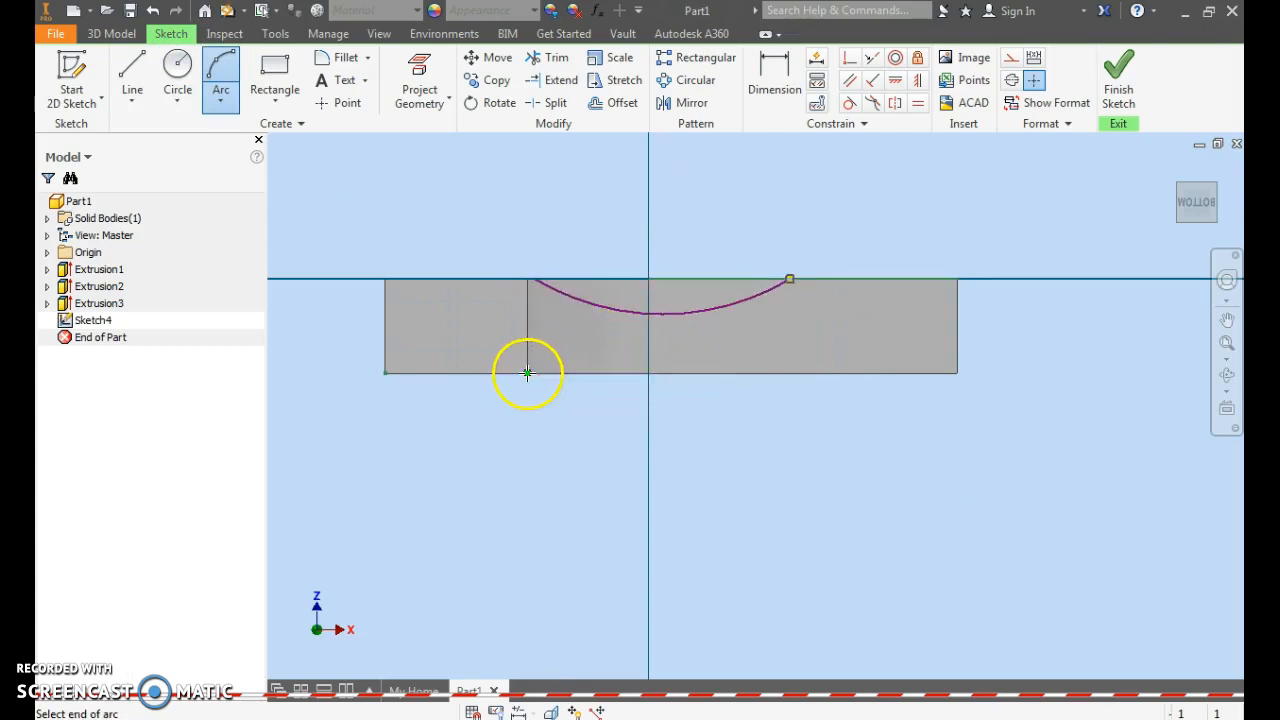
left_click(790, 373)
left_click(706, 348)
right_click(671, 252)
left_click(718, 257)
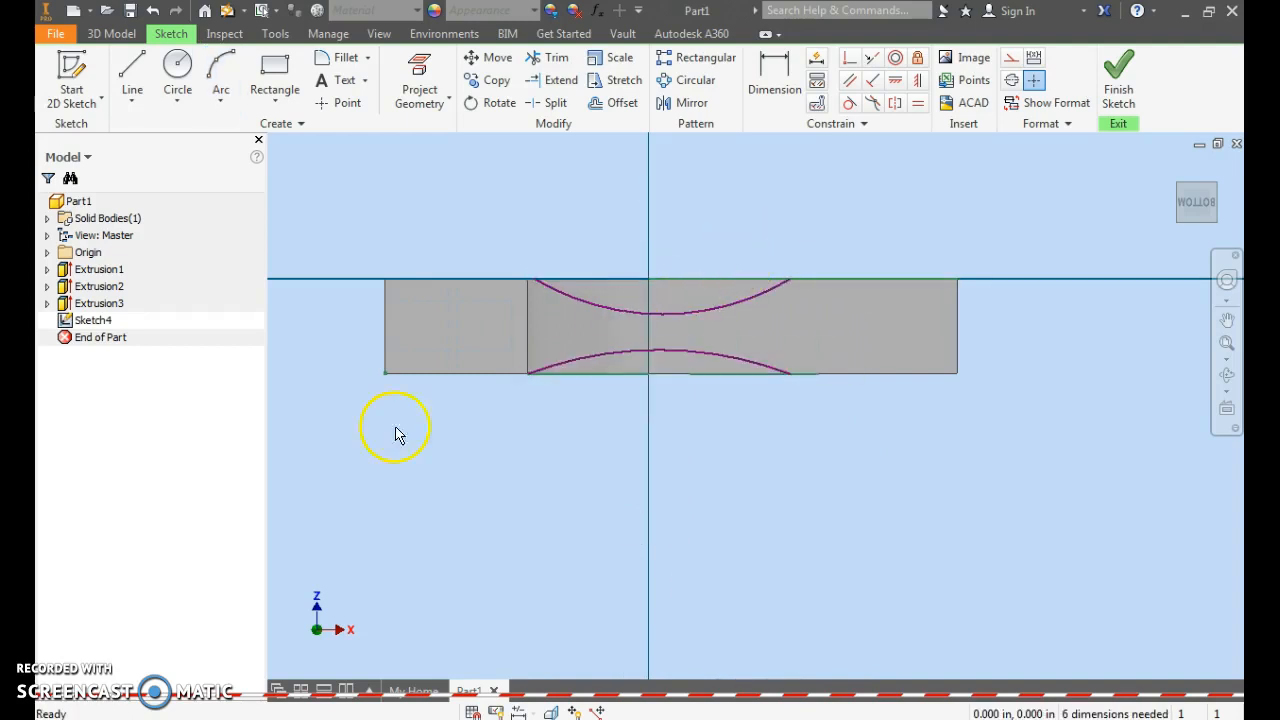